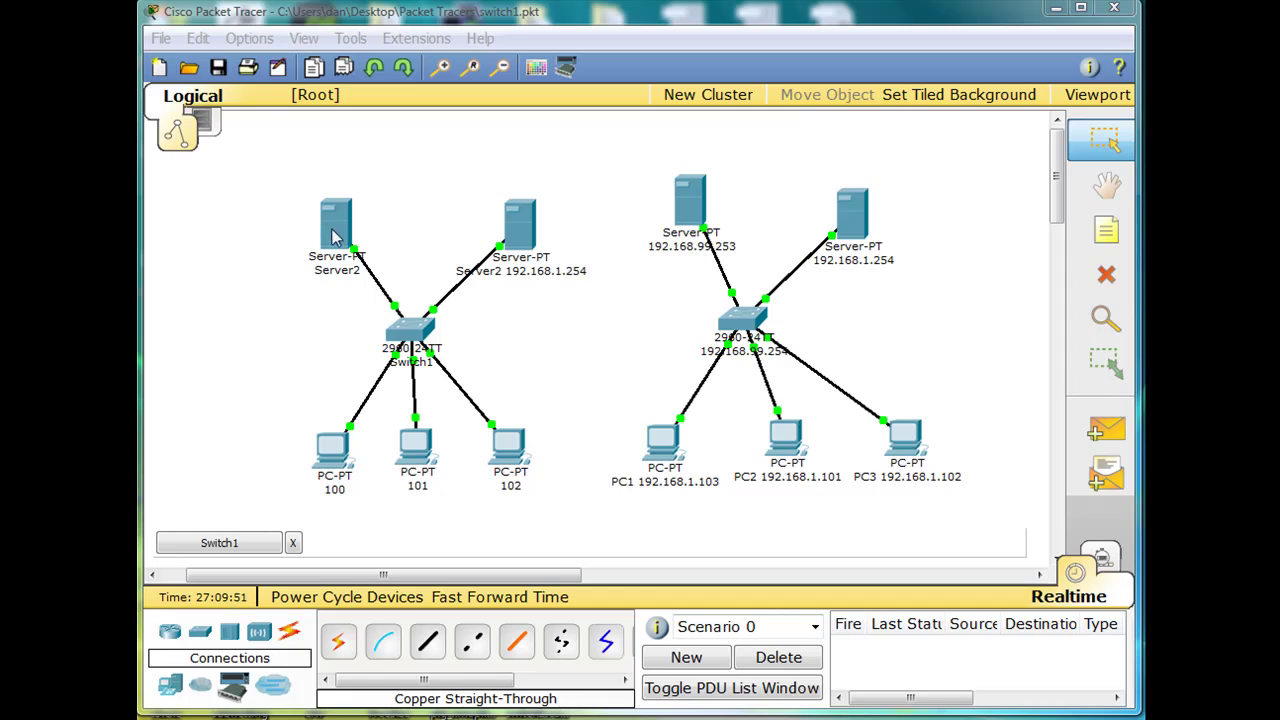
Step: Give Server2's FastEthernet interface static IP 192.168.99.253 with mask 255.255.255.0
{"action": "left_click", "coordinate": [340, 235]}
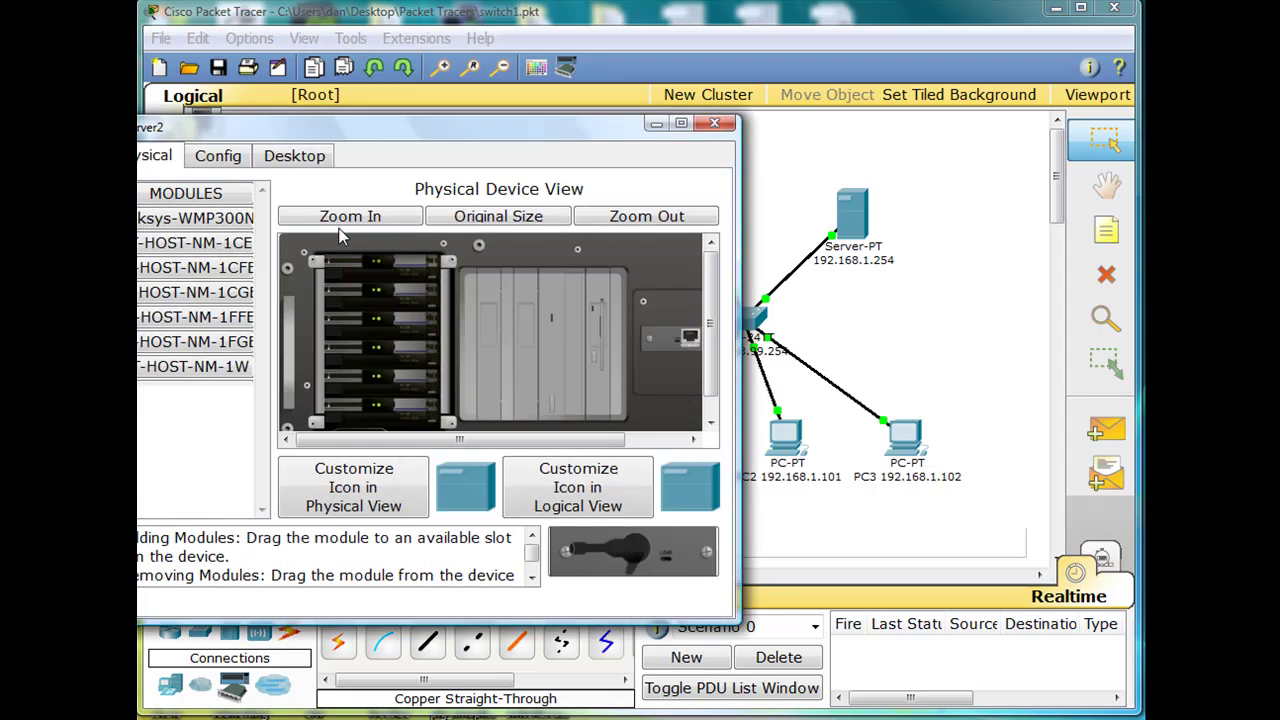
{"action": "left_click", "coordinate": [226, 163]}
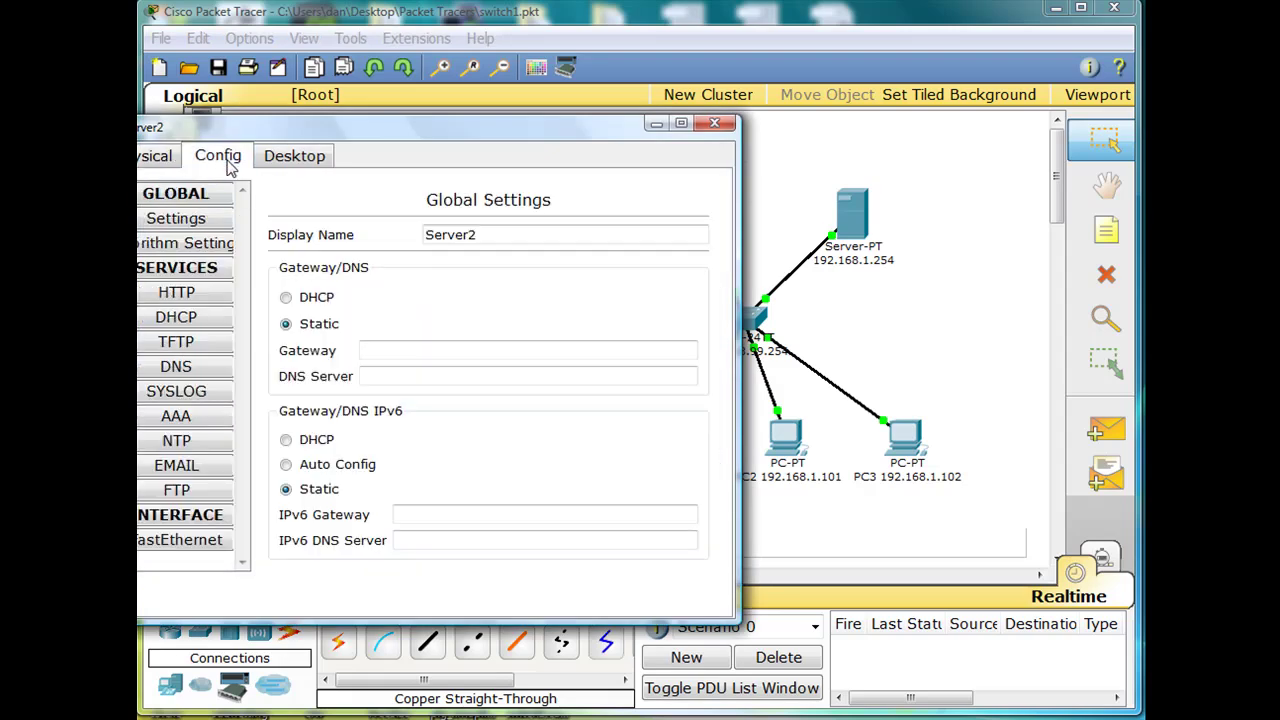
{"action": "left_click", "coordinate": [192, 545]}
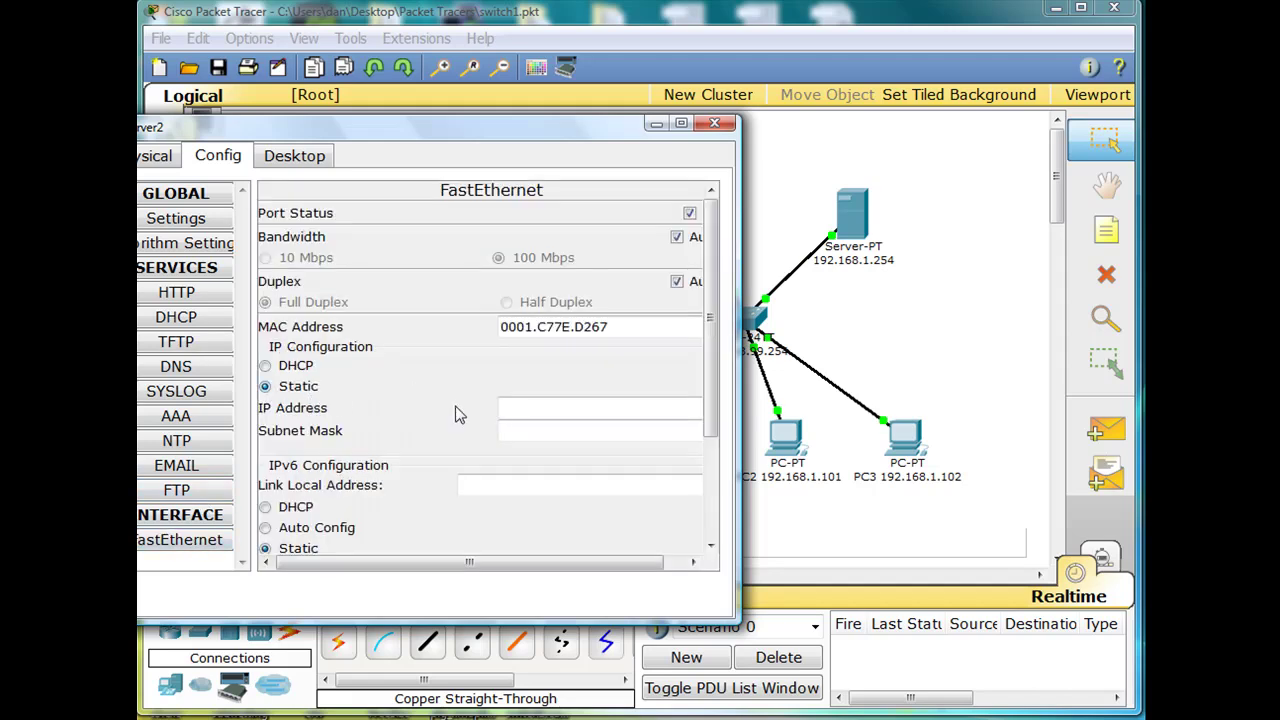
{"action": "left_click", "coordinate": [522, 402]}
{"action": "type", "text": "192.168."}
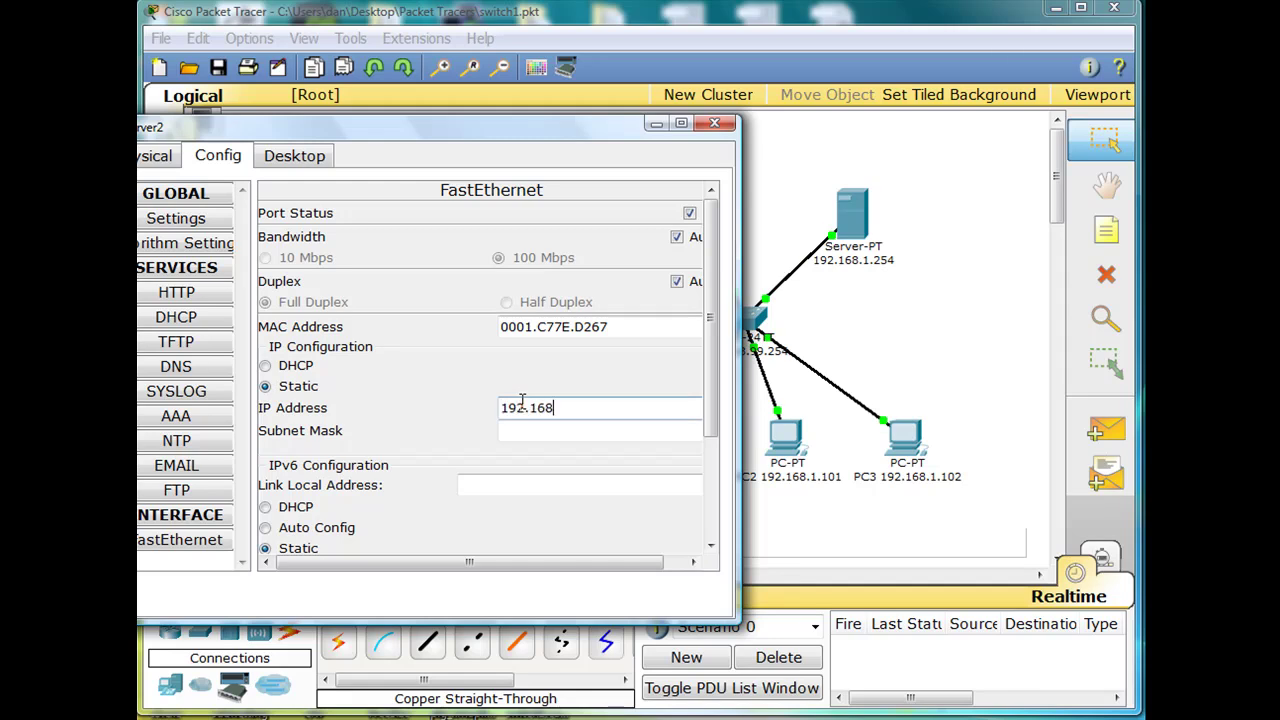
{"action": "type", "text": "99.253"}
{"action": "left_click", "coordinate": [580, 438]}
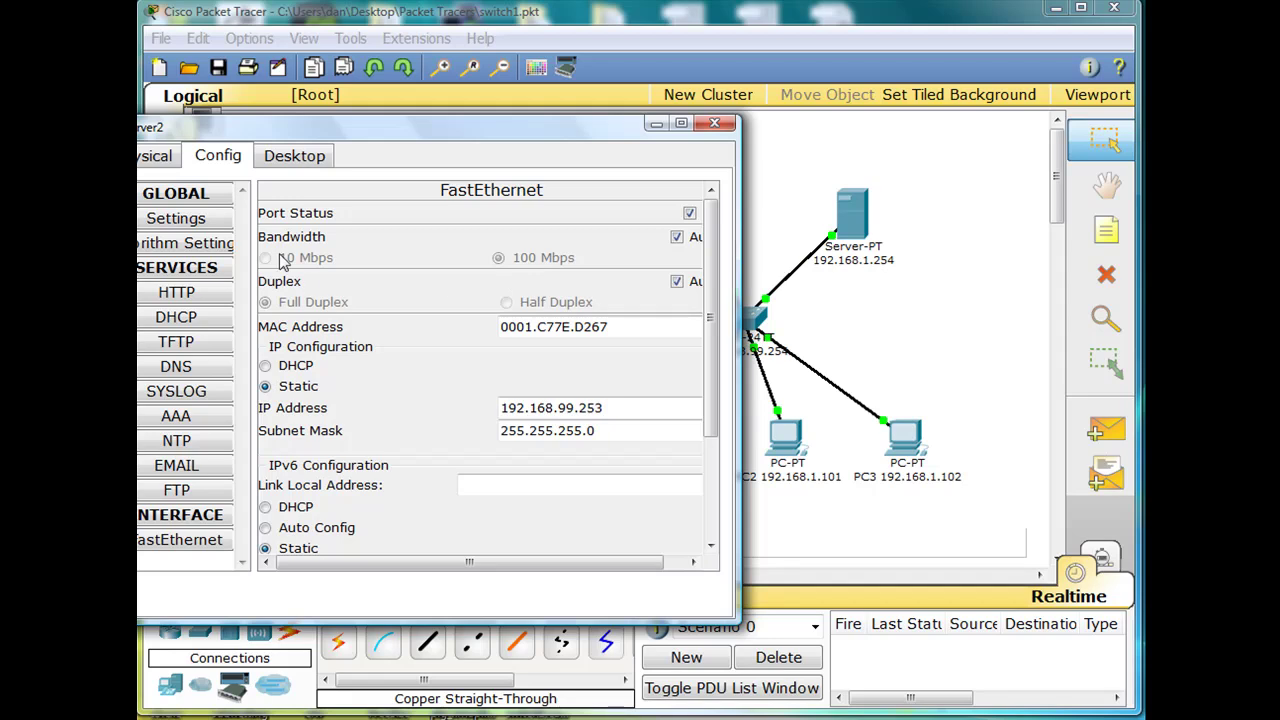
{"action": "left_click", "coordinate": [295, 157]}
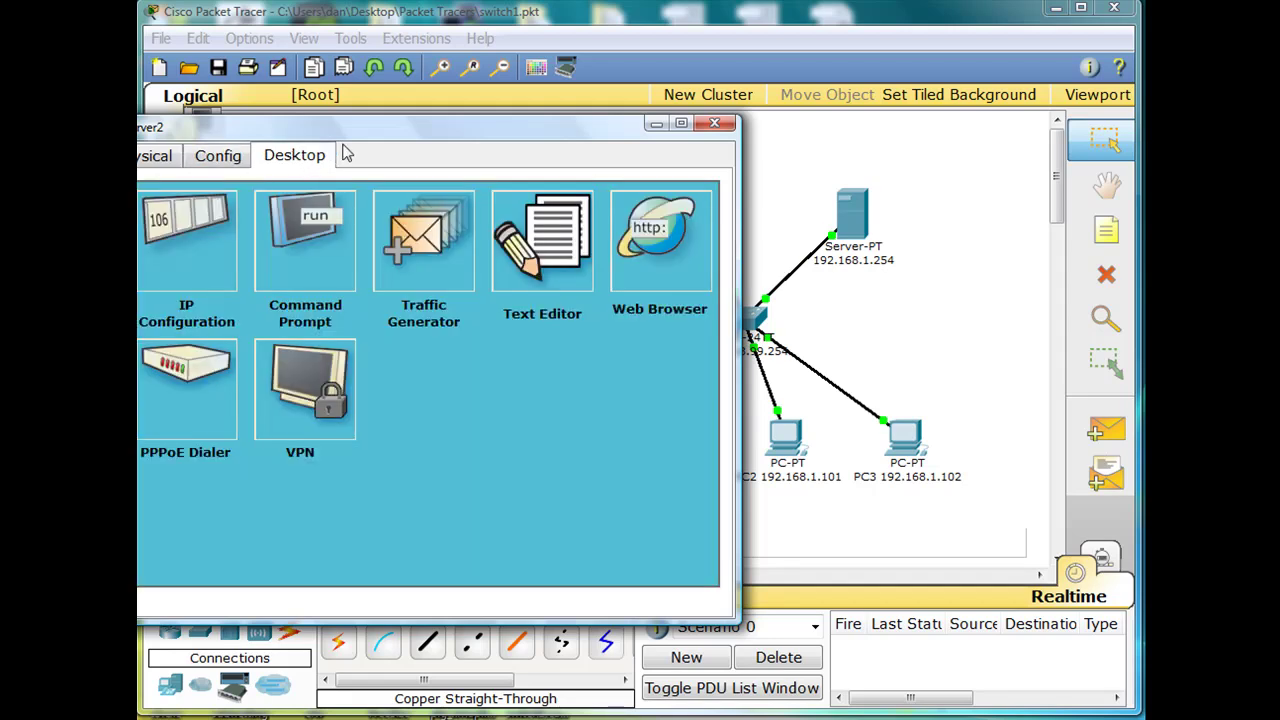
Step: From Server2's command prompt, ping 192.168.99.254 and receive 3 of 4 replies
{"action": "mouse_move", "coordinate": [368, 126]}
{"action": "left_mouse_down"}
{"action": "mouse_move", "coordinate": [395, 160]}
{"action": "mouse_move", "coordinate": [332, 153]}
{"action": "left_mouse_up"}
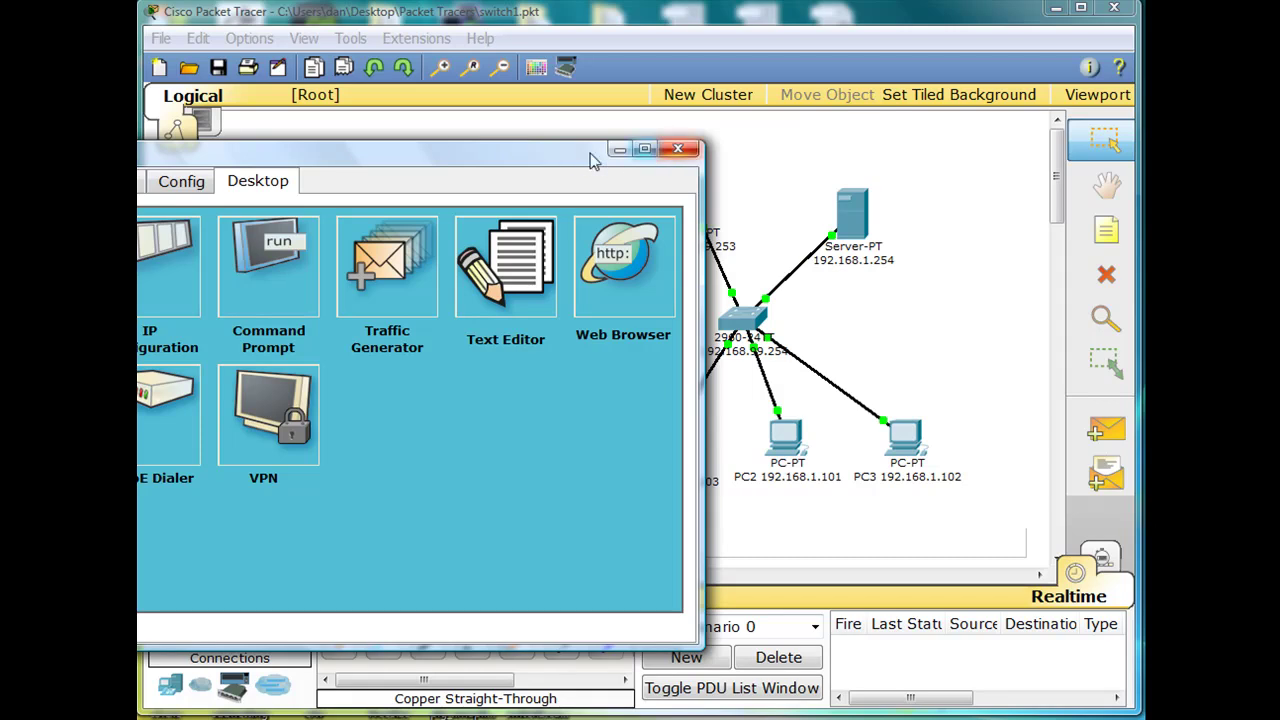
{"action": "mouse_move", "coordinate": [529, 150]}
{"action": "left_mouse_down"}
{"action": "mouse_move", "coordinate": [443, 297]}
{"action": "mouse_move", "coordinate": [672, 173]}
{"action": "left_mouse_up"}
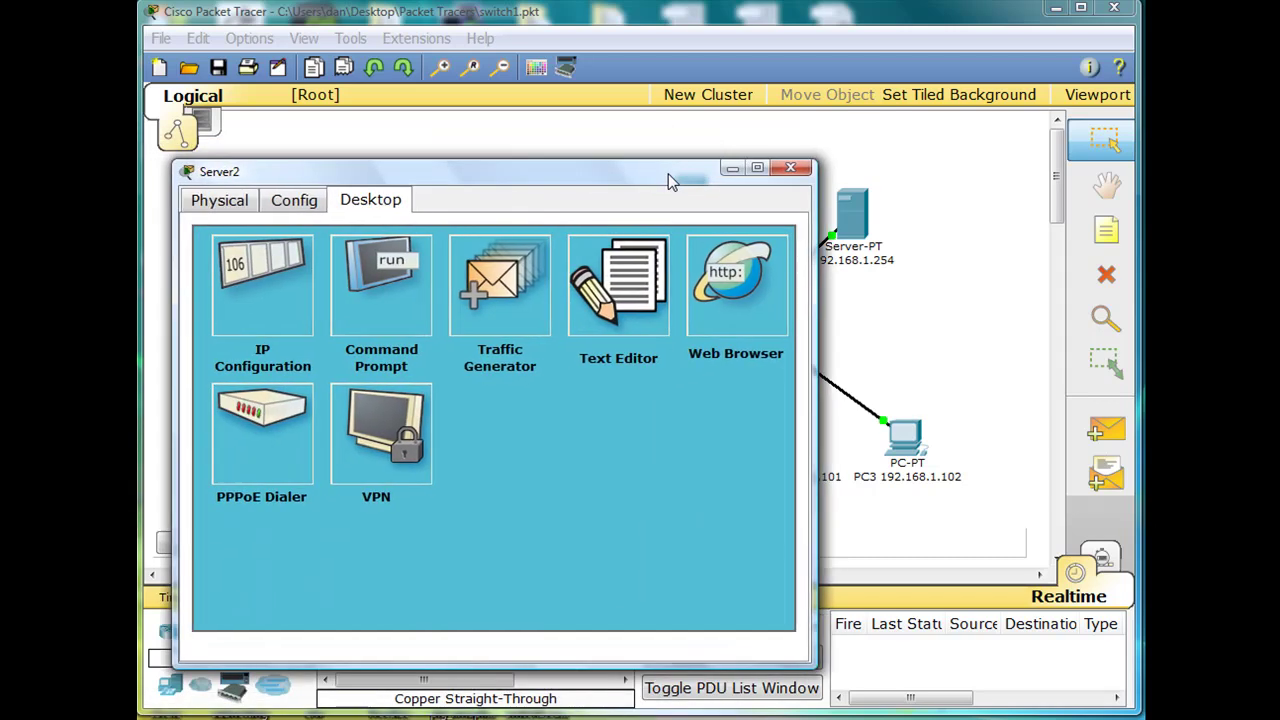
{"action": "left_click", "coordinate": [370, 289]}
{"action": "type", "text": "p"}
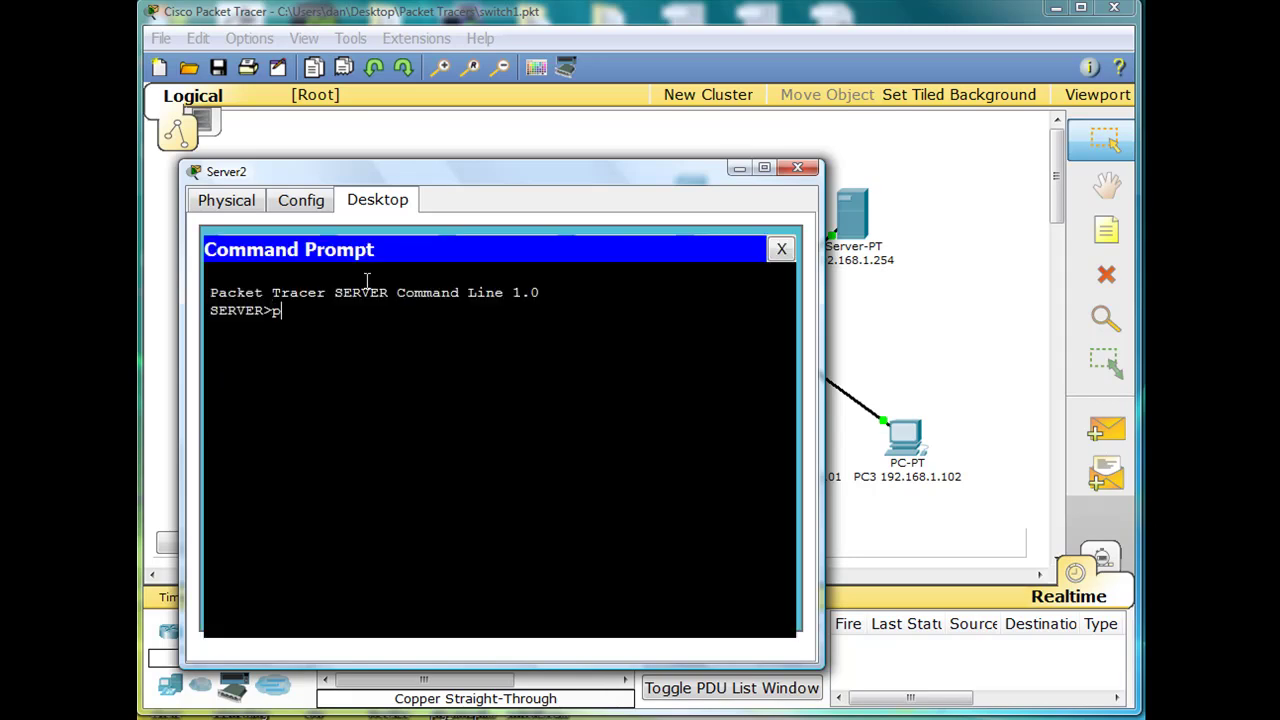
{"action": "type", "text": "ing 19"}
{"action": "type", "text": "2.168.99.254"}
{"action": "key", "text": "Return"}
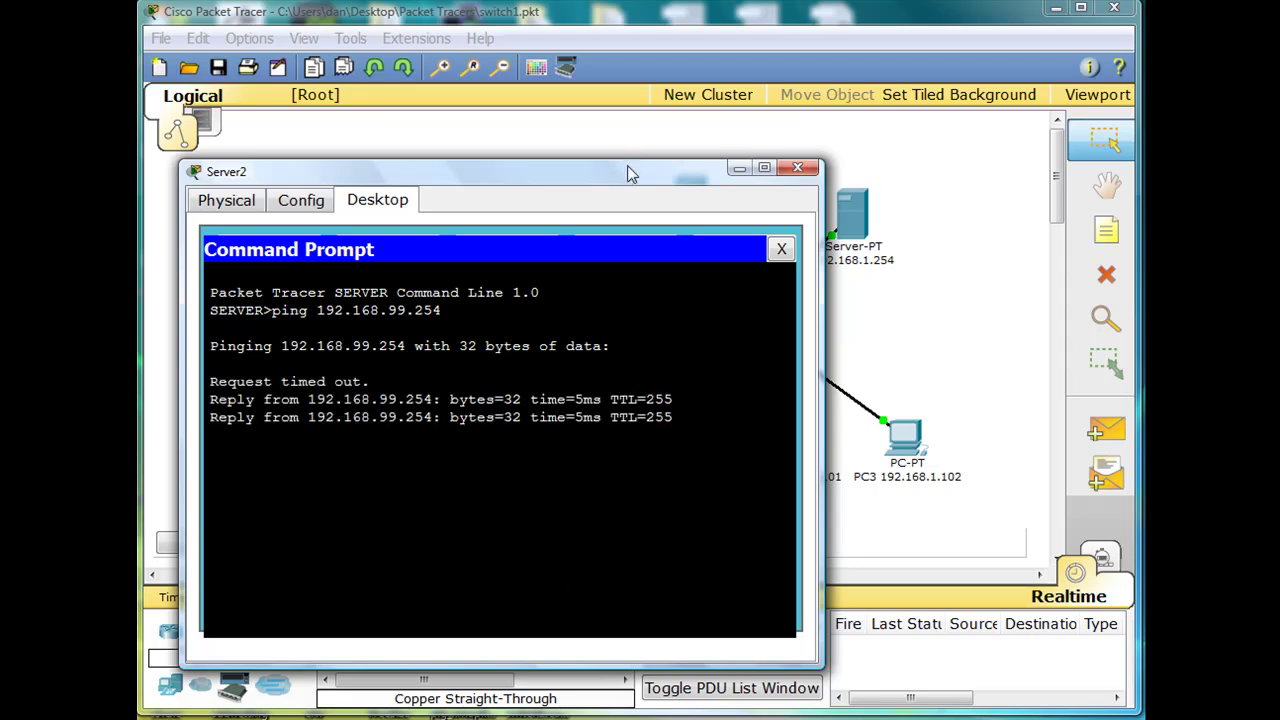
{"action": "left_click_drag", "start_coordinate": [627, 166], "coordinate": [647, 161]}
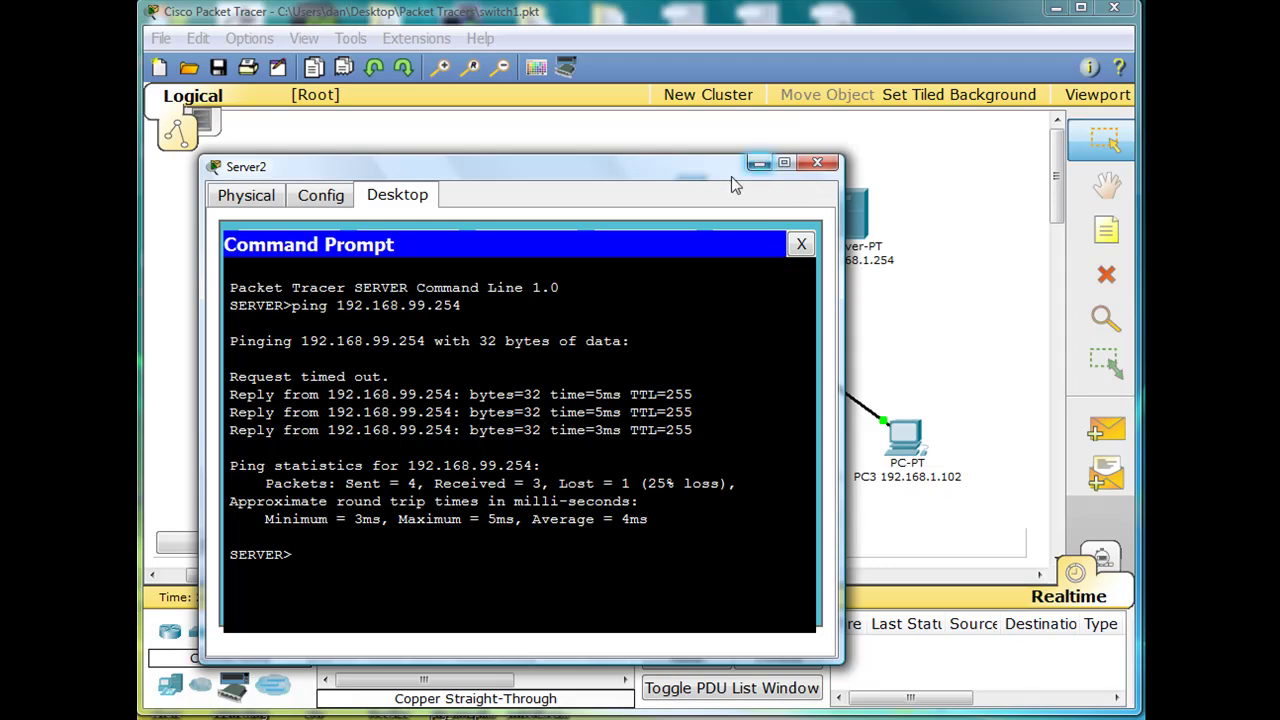
{"action": "left_click_drag", "start_coordinate": [667, 174], "coordinate": [637, 153]}
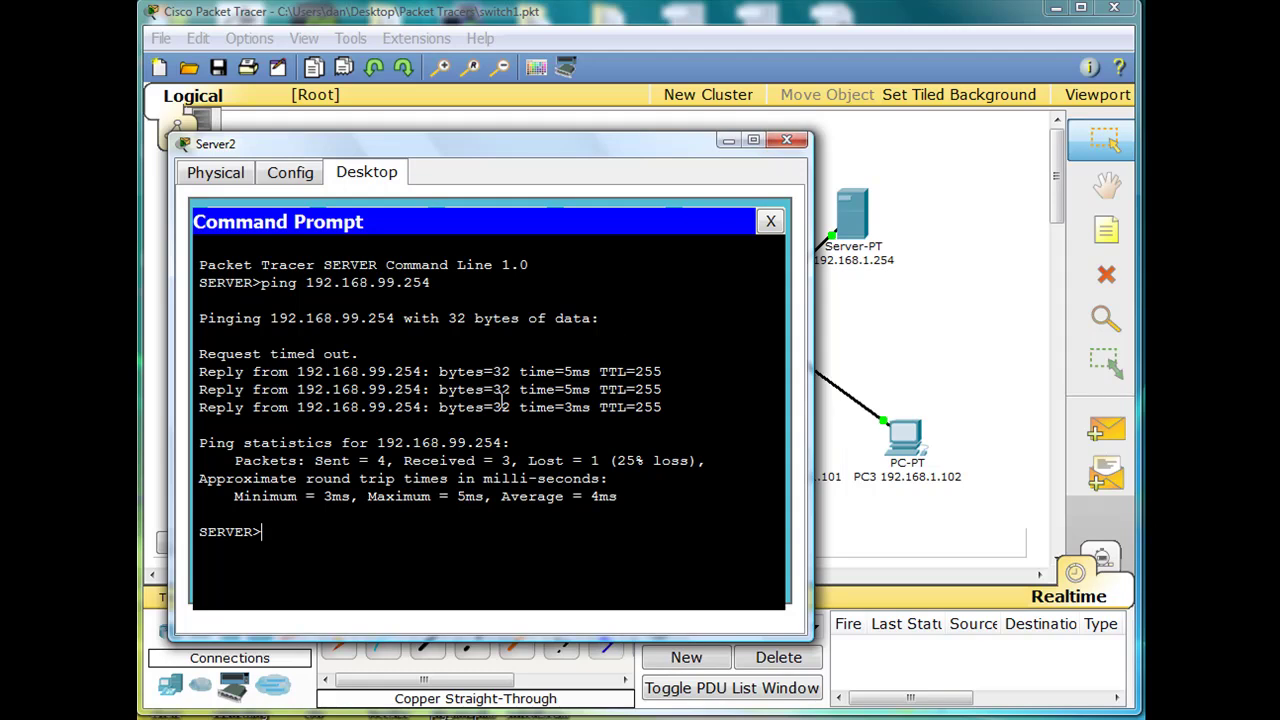
Step: Close Server2's window to return to the network topology
{"action": "left_click", "coordinate": [787, 142]}
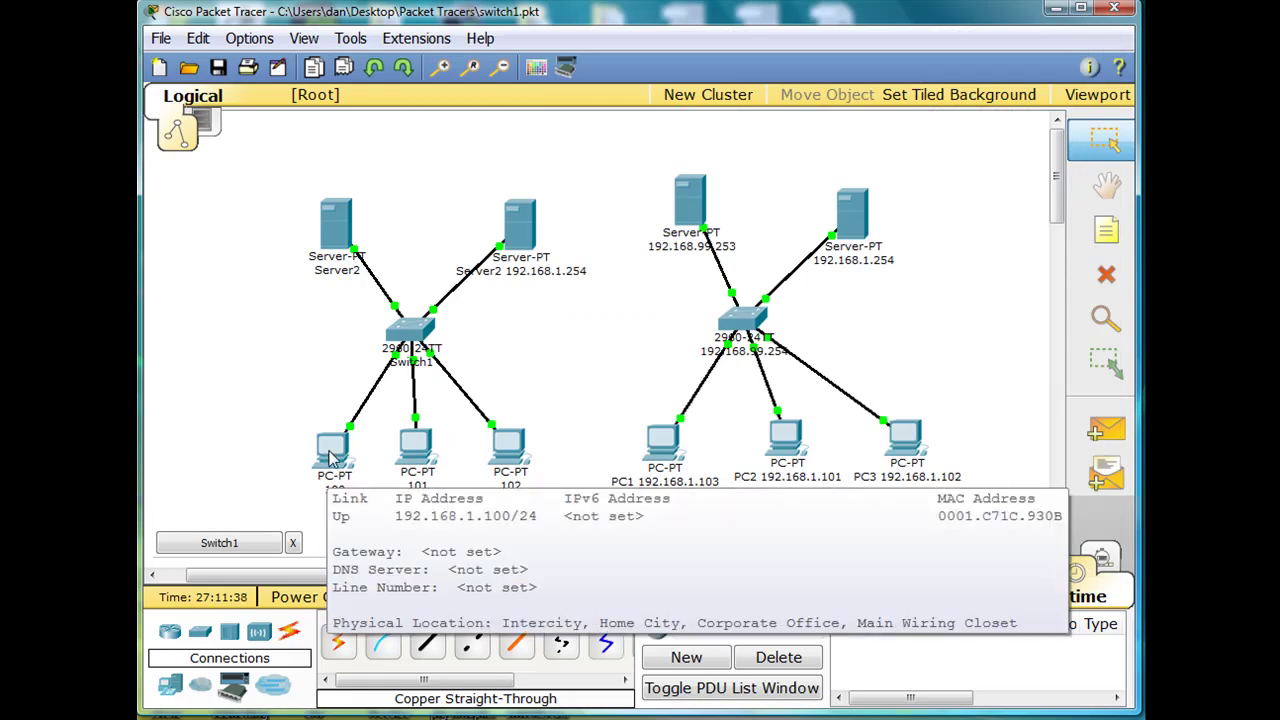
Step: Ping 192.168.99.253 from PC 100's command prompt; all four packets are lost
{"action": "left_click", "coordinate": [328, 450]}
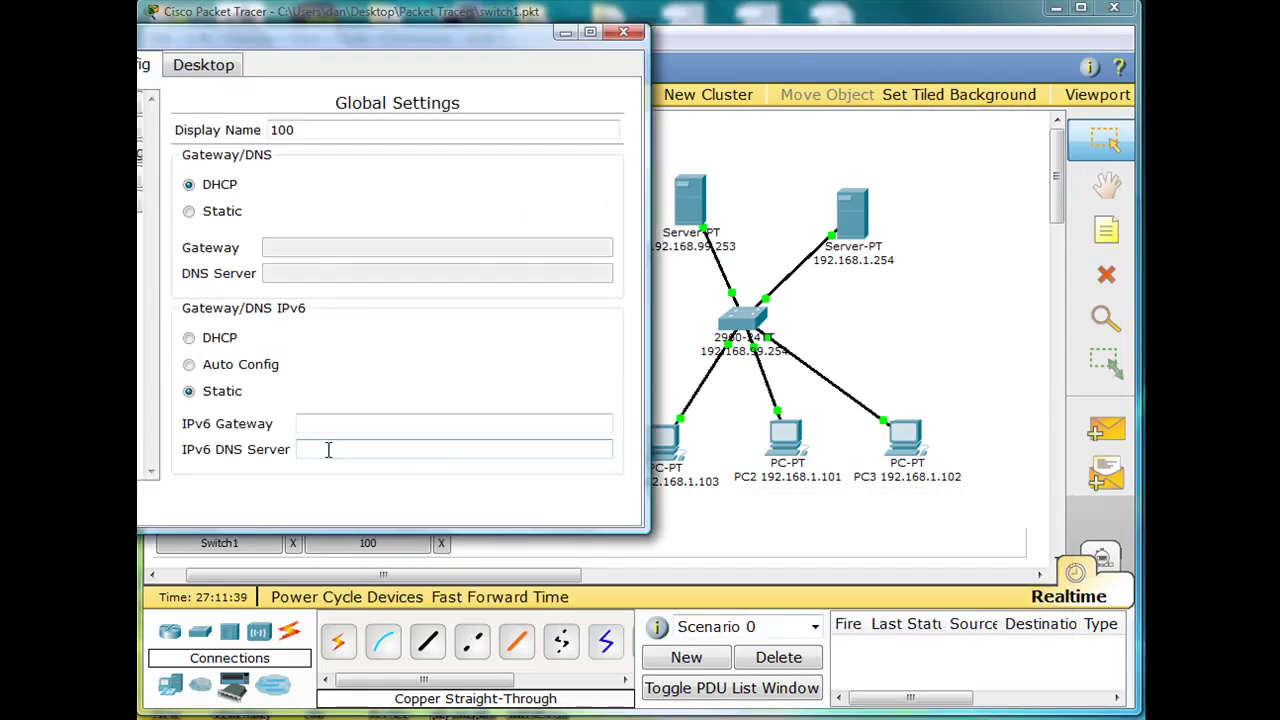
{"action": "left_click", "coordinate": [193, 68]}
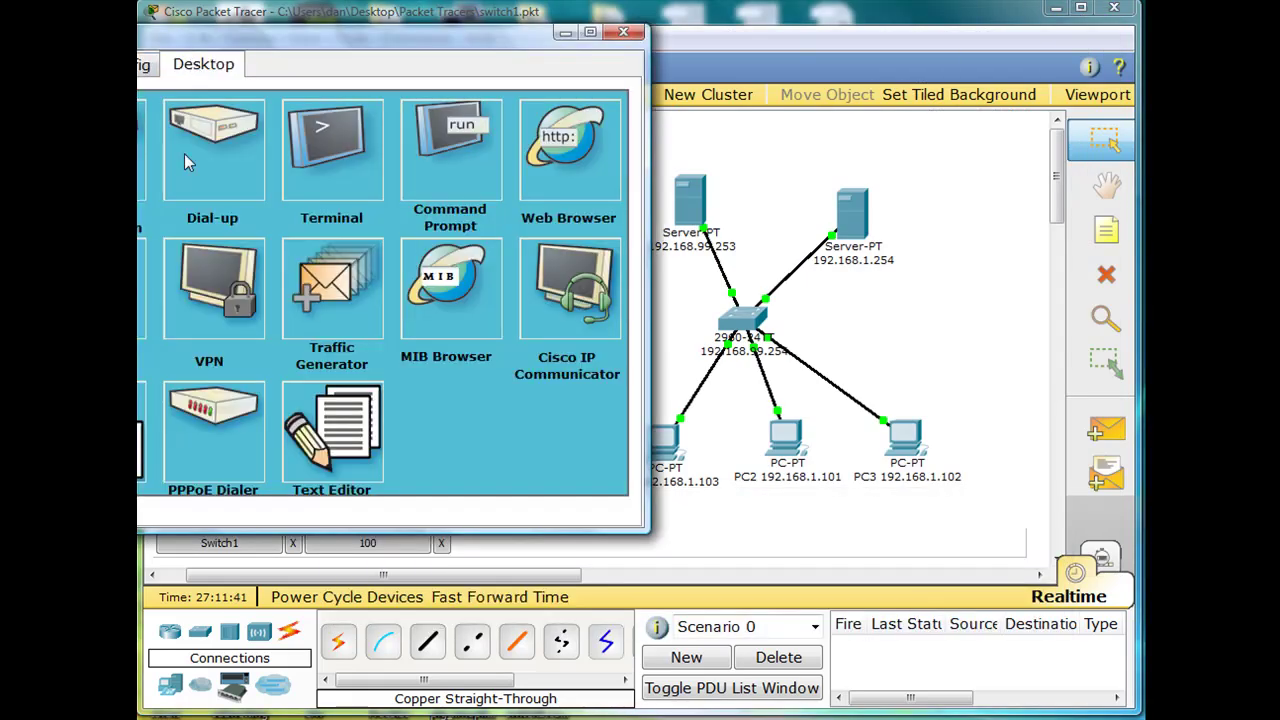
{"action": "left_click", "coordinate": [453, 157]}
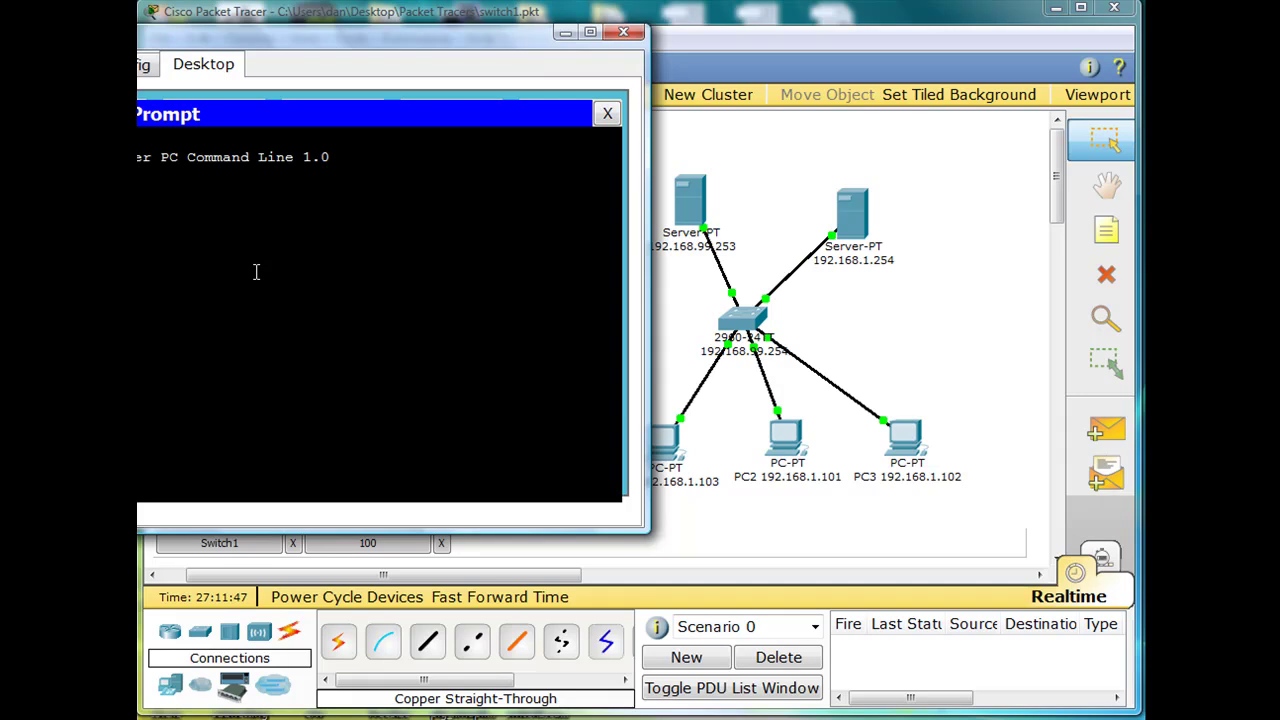
{"action": "type", "text": "8.99."}
{"action": "type", "text": "253"}
{"action": "key", "text": "Return"}
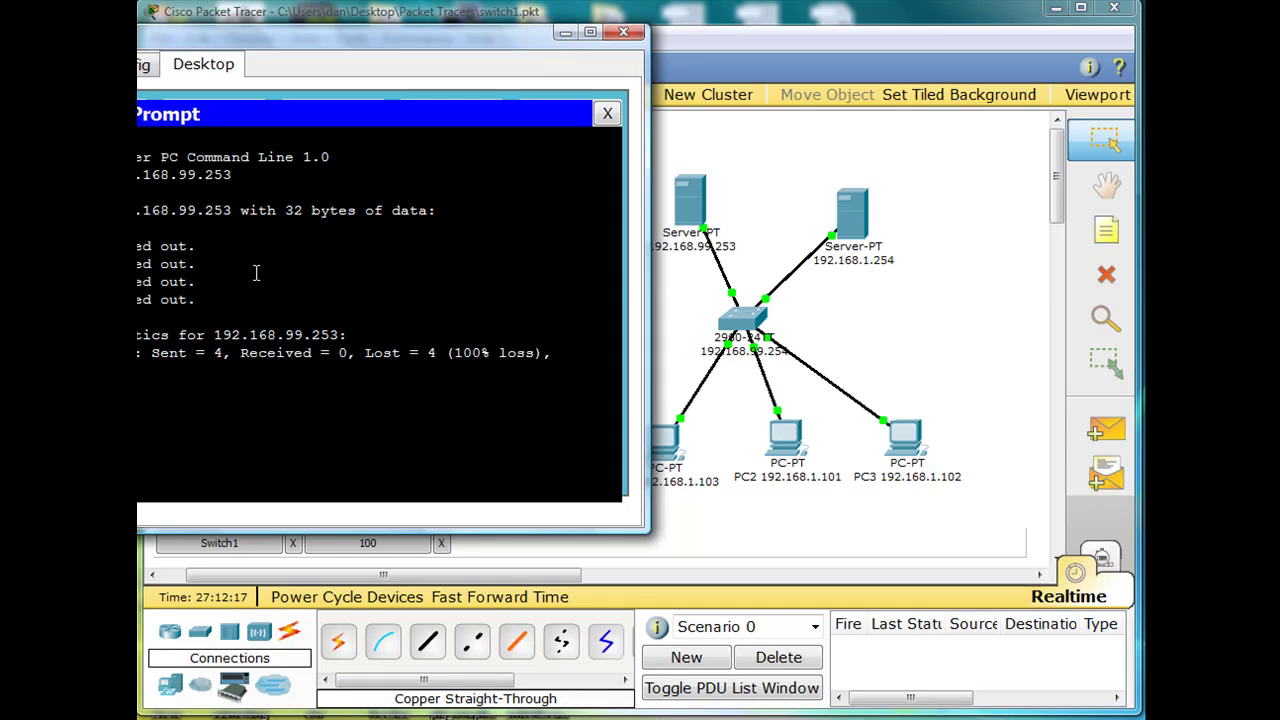
Step: Ping 192.168.1.254 from PC 100, getting 4 of 4 replies
{"action": "key", "text": "Up"}
{"action": "key", "text": "BackSpace"}
{"action": "key", "text": "BackSpace"}
{"action": "key", "text": "BackSpace"}
{"action": "key", "text": "BackSpace"}
{"action": "key", "text": "BackSpace"}
{"action": "key", "text": "BackSpace"}
{"action": "type", "text": "25"}
{"action": "key", "text": "Return"}
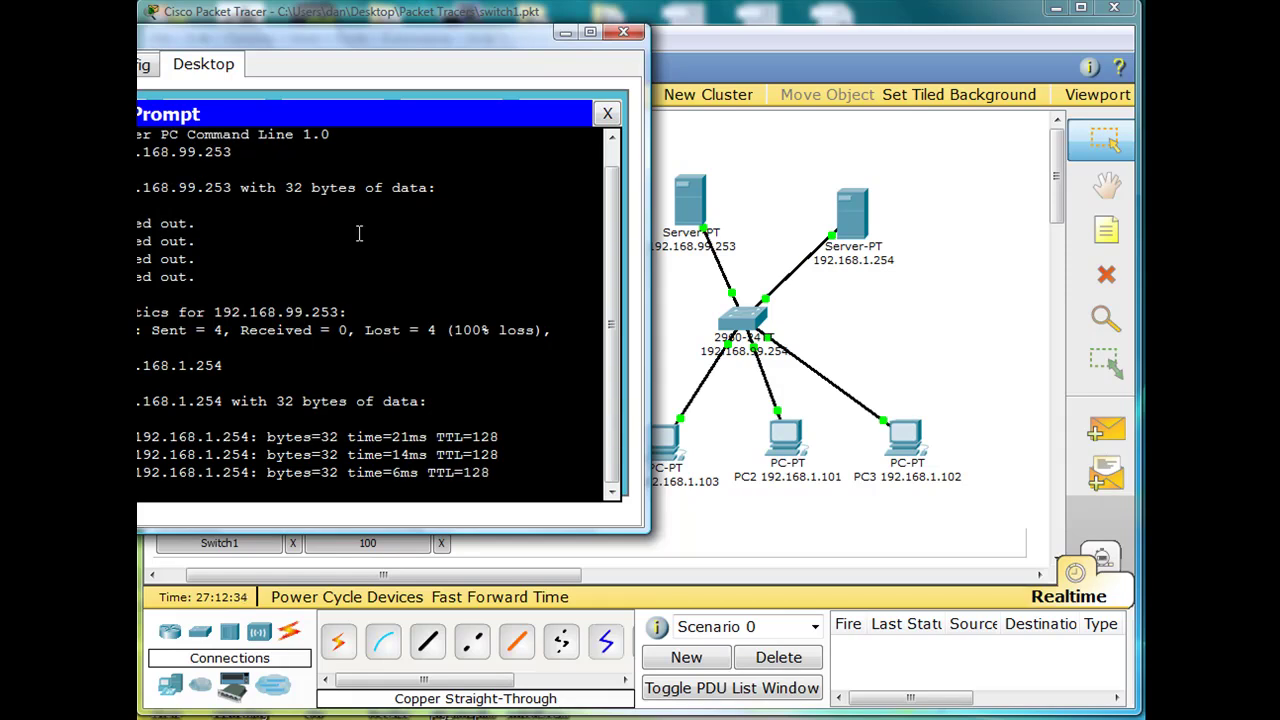
{"action": "left_click", "coordinate": [608, 115]}
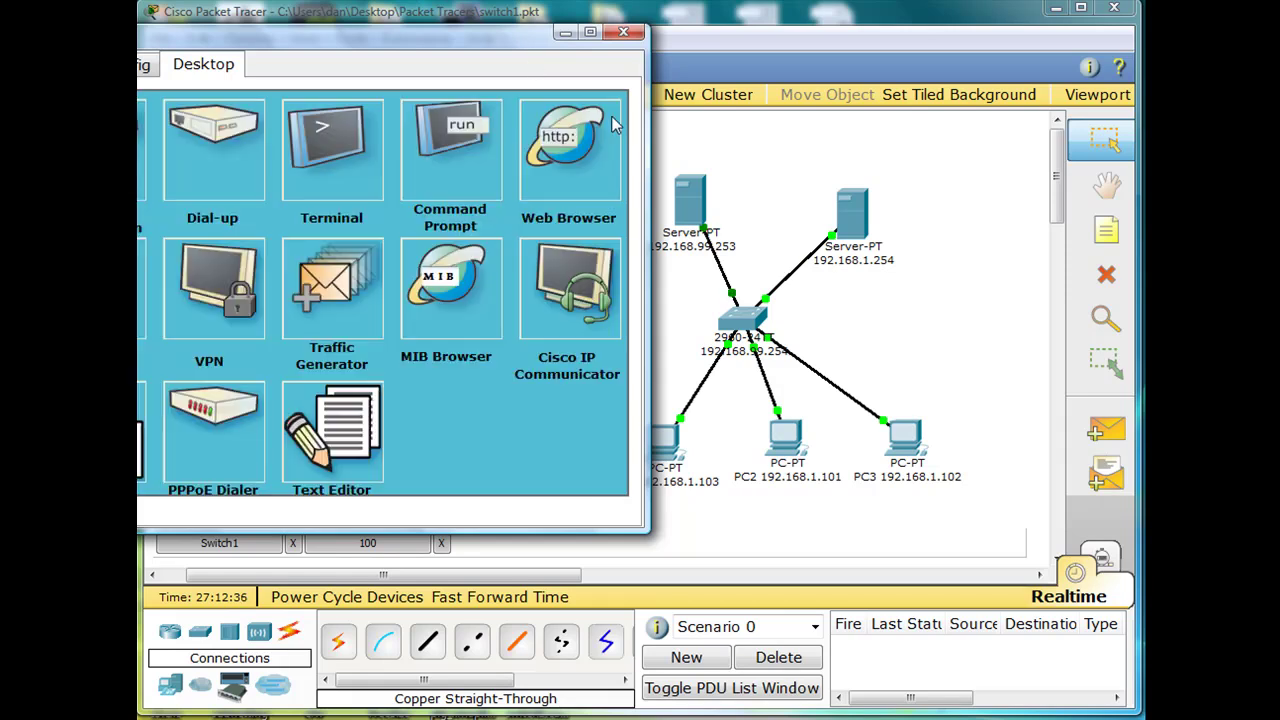
Step: Close PC 100's window to show the topology
{"action": "left_click", "coordinate": [624, 36]}
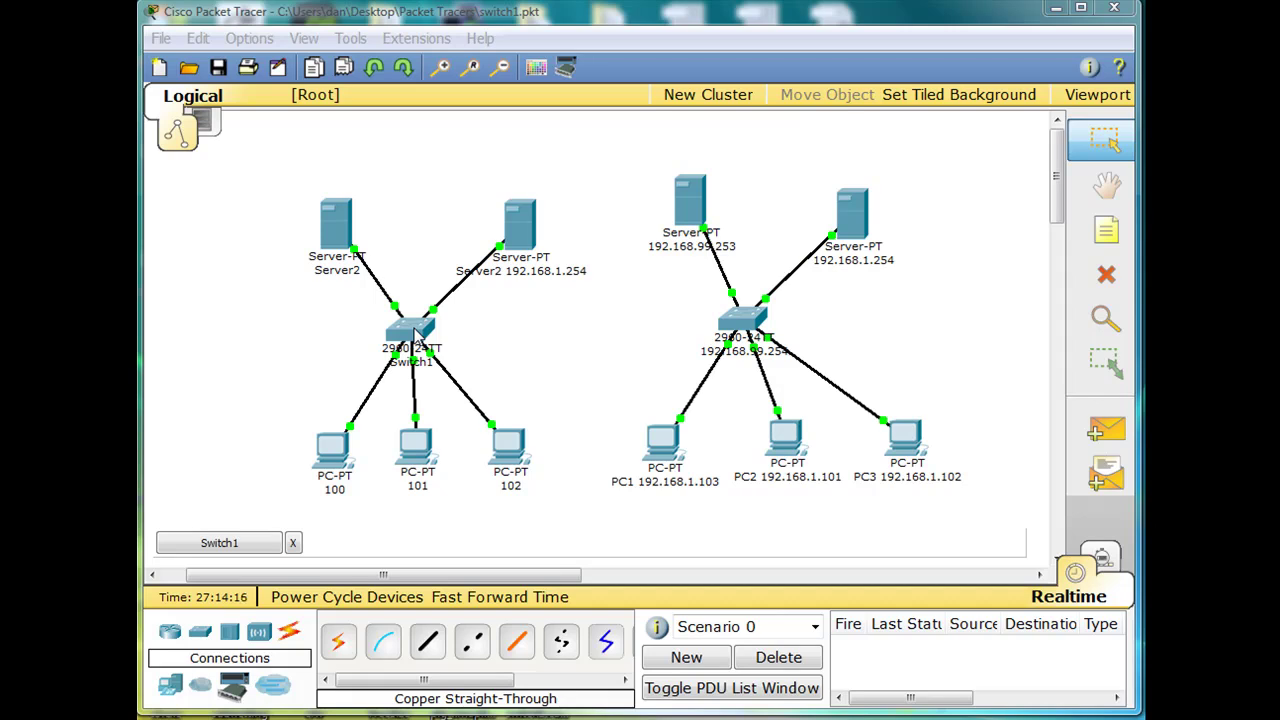
Step: Telnet from Server2 to 192.168.99.254; the switch closes the connection
{"action": "left_click", "coordinate": [340, 234]}
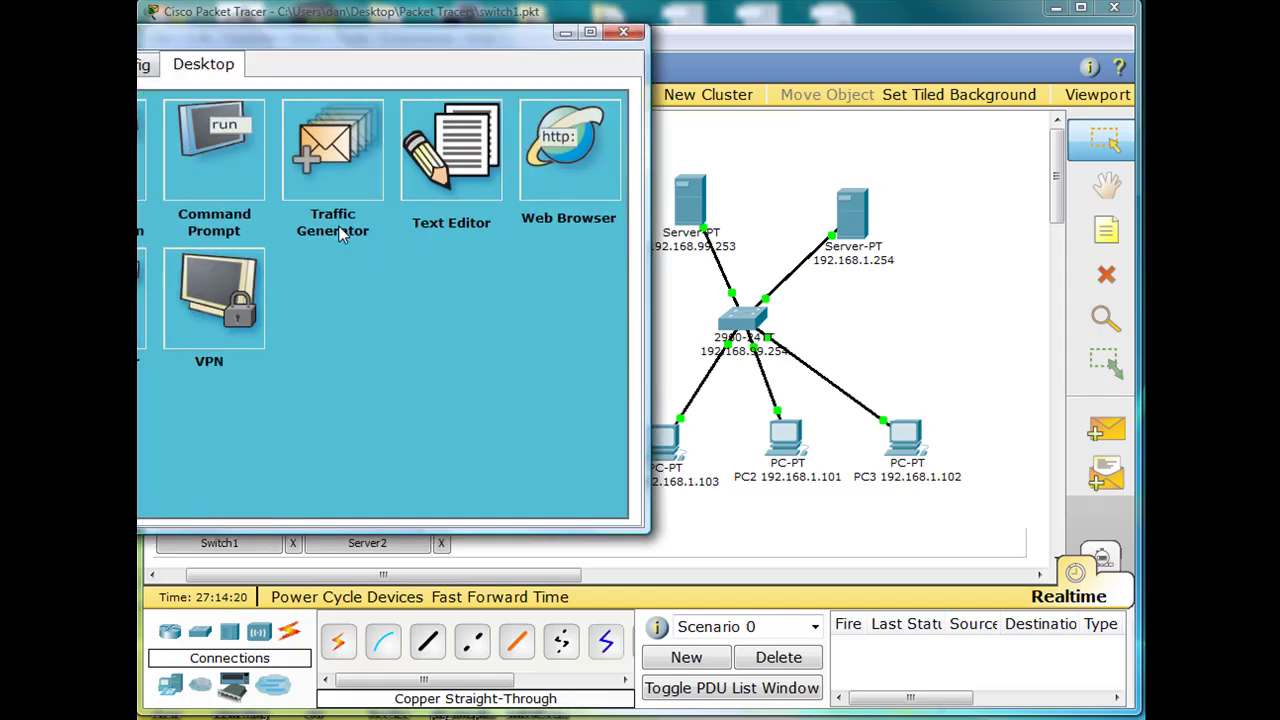
{"action": "left_click", "coordinate": [210, 158]}
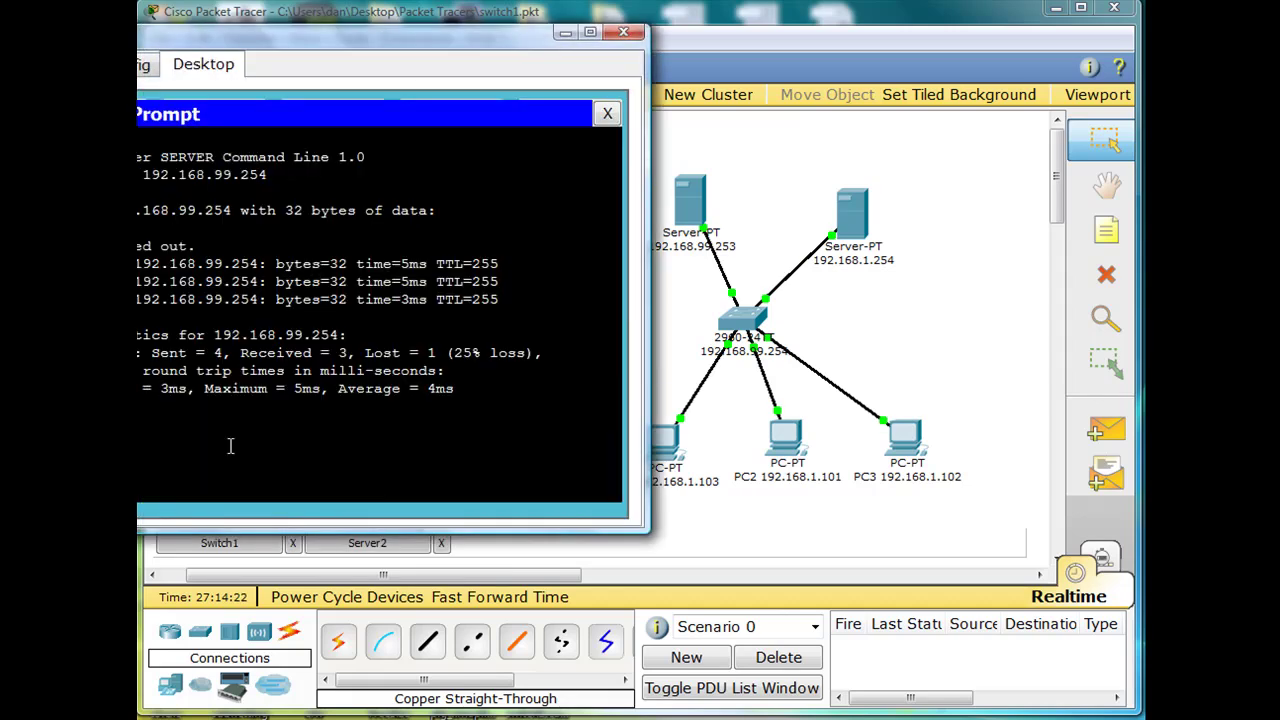
{"action": "type", "text": "et 192.168.99."}
{"action": "type", "text": "254"}
{"action": "key", "text": "Return"}
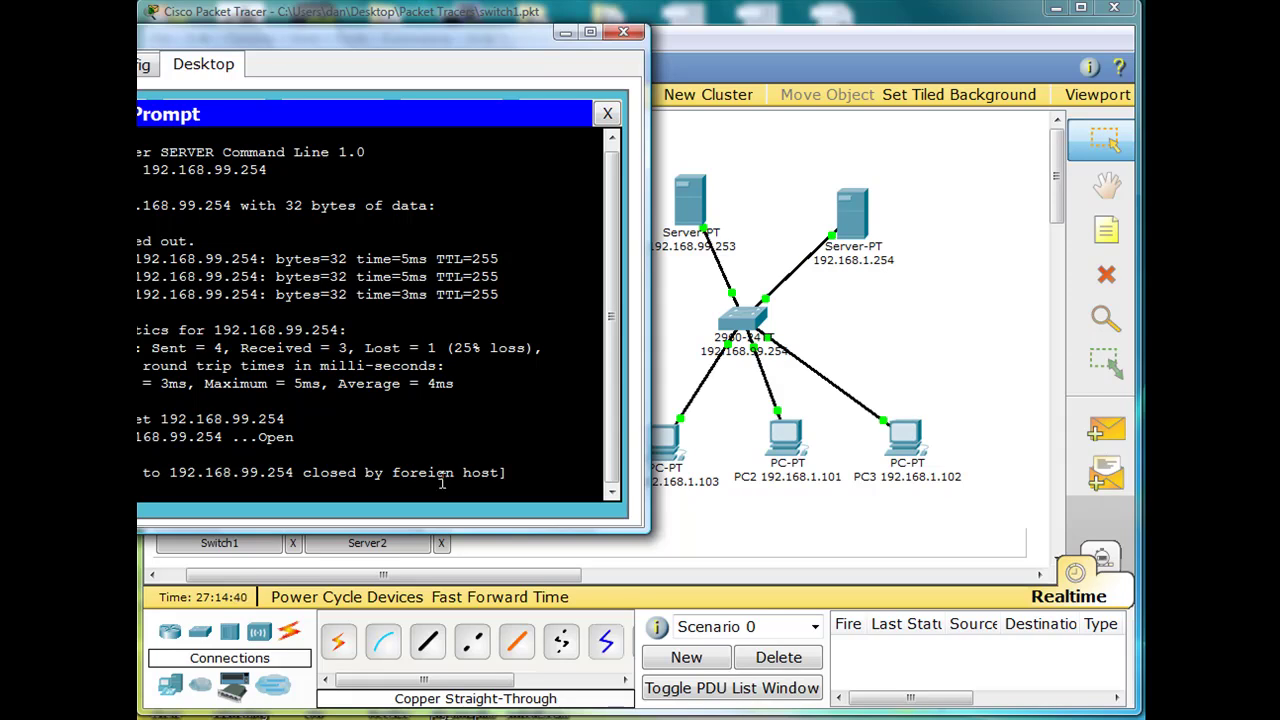
{"action": "left_click", "coordinate": [612, 118]}
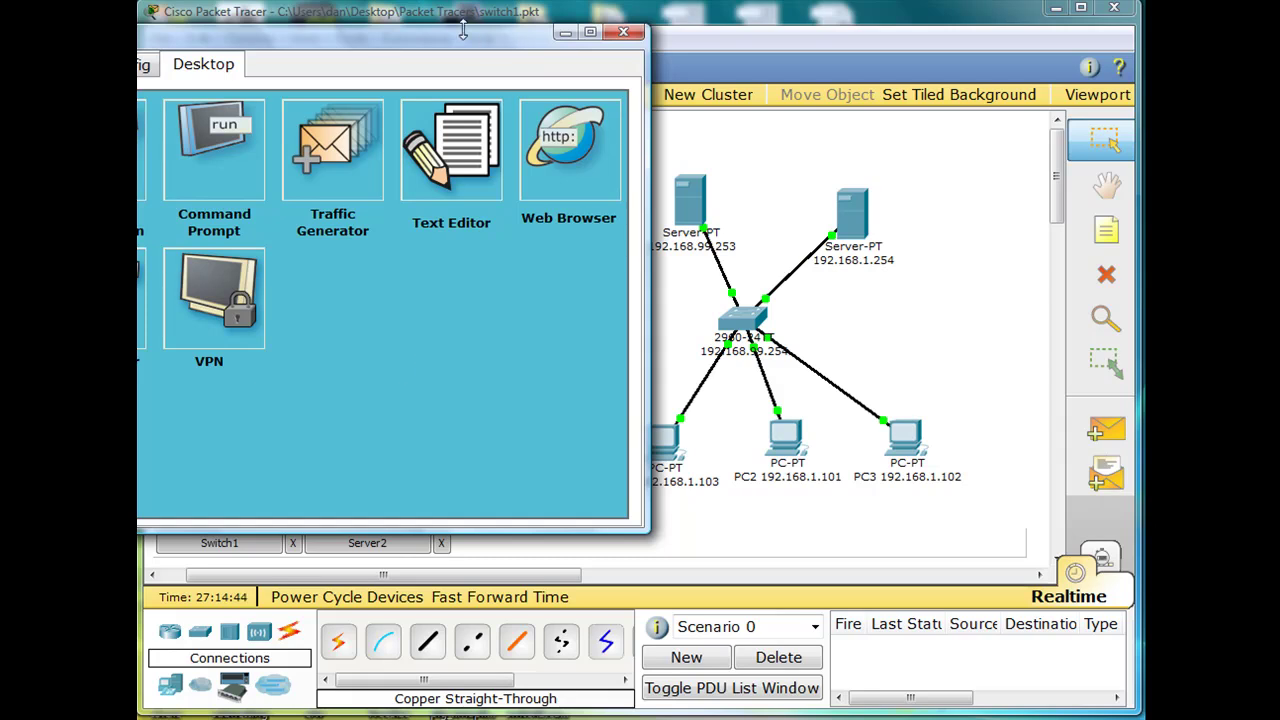
{"action": "left_click_drag", "start_coordinate": [464, 38], "coordinate": [584, 78]}
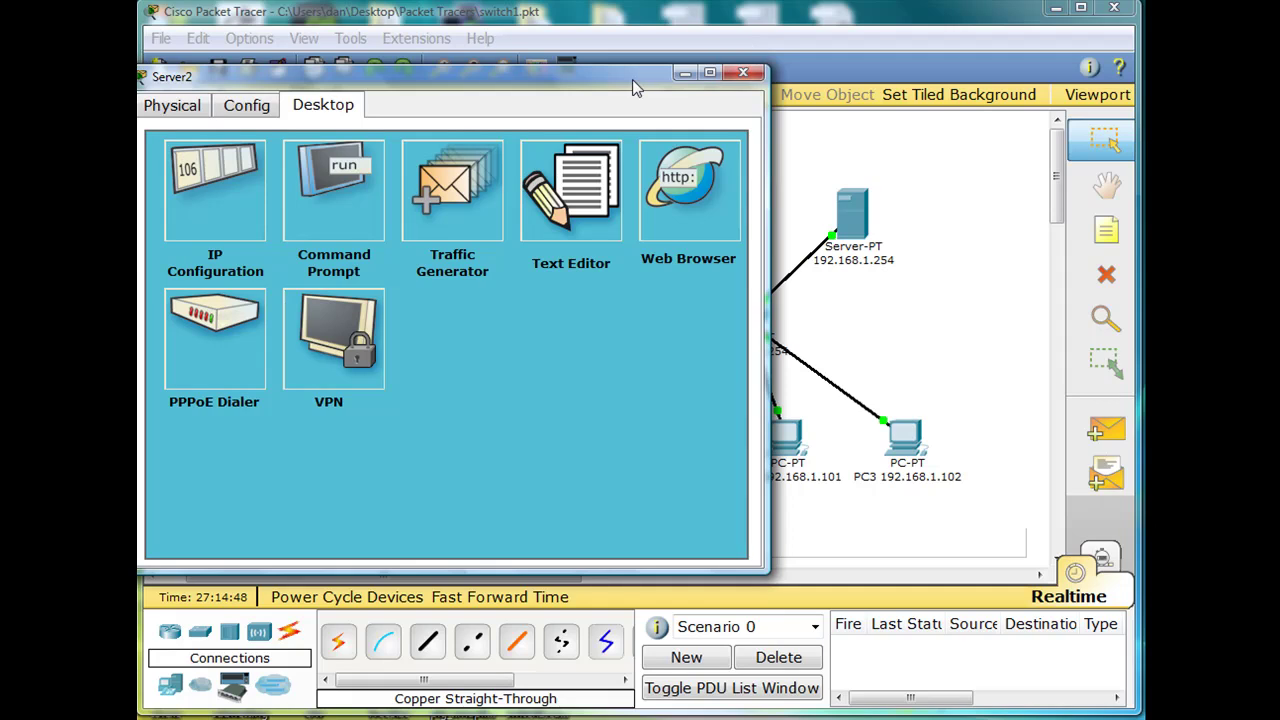
{"action": "left_click_drag", "start_coordinate": [632, 79], "coordinate": [660, 82]}
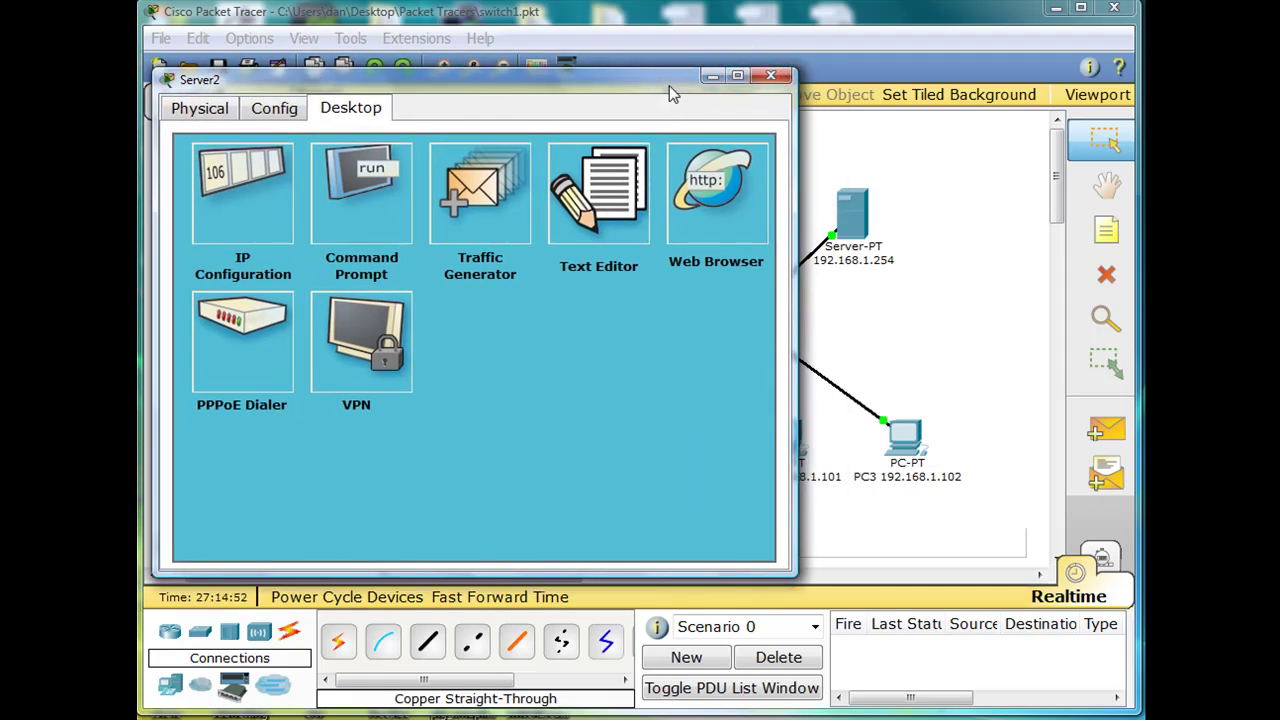
Step: Enter global configuration mode in the switch's CLI with configure t
{"action": "left_click", "coordinate": [771, 76]}
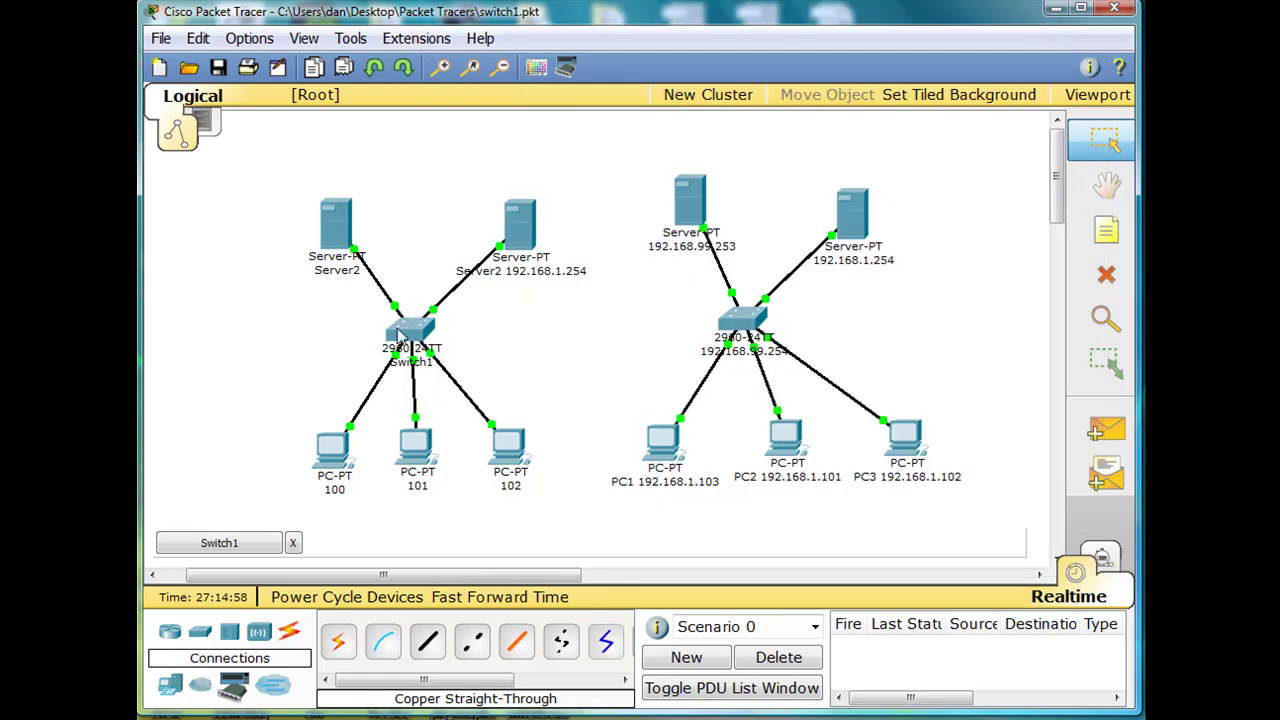
{"action": "left_click", "coordinate": [405, 332]}
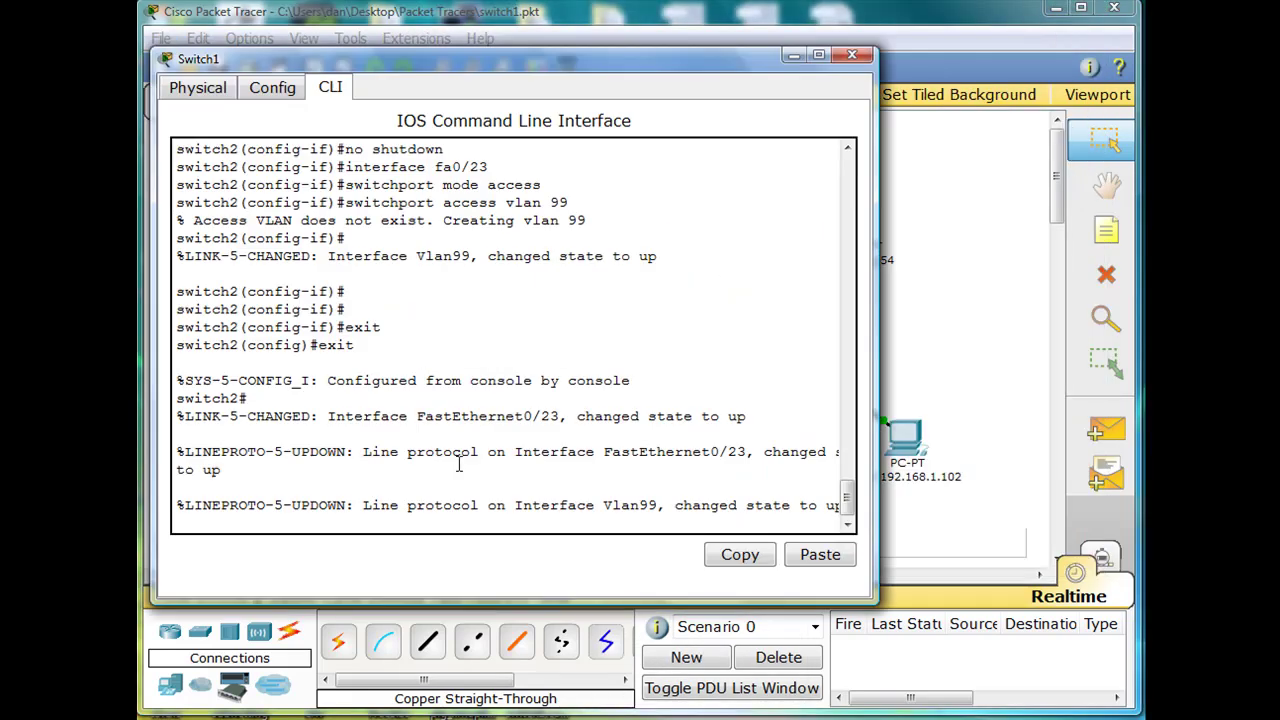
{"action": "key", "text": "Return"}
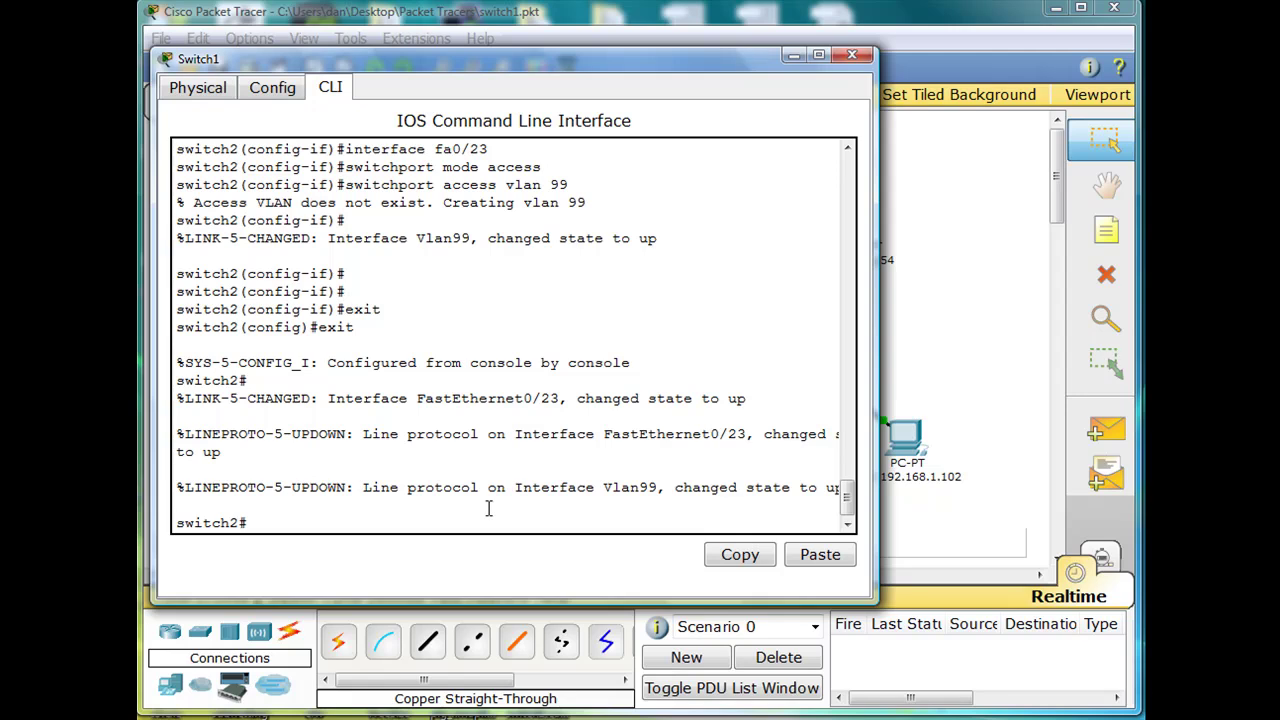
{"action": "type", "text": "con"}
{"action": "type", "text": "figure "}
{"action": "type", "text": "t"}
{"action": "key", "text": "Return"}
{"action": "type", "text": "l"}
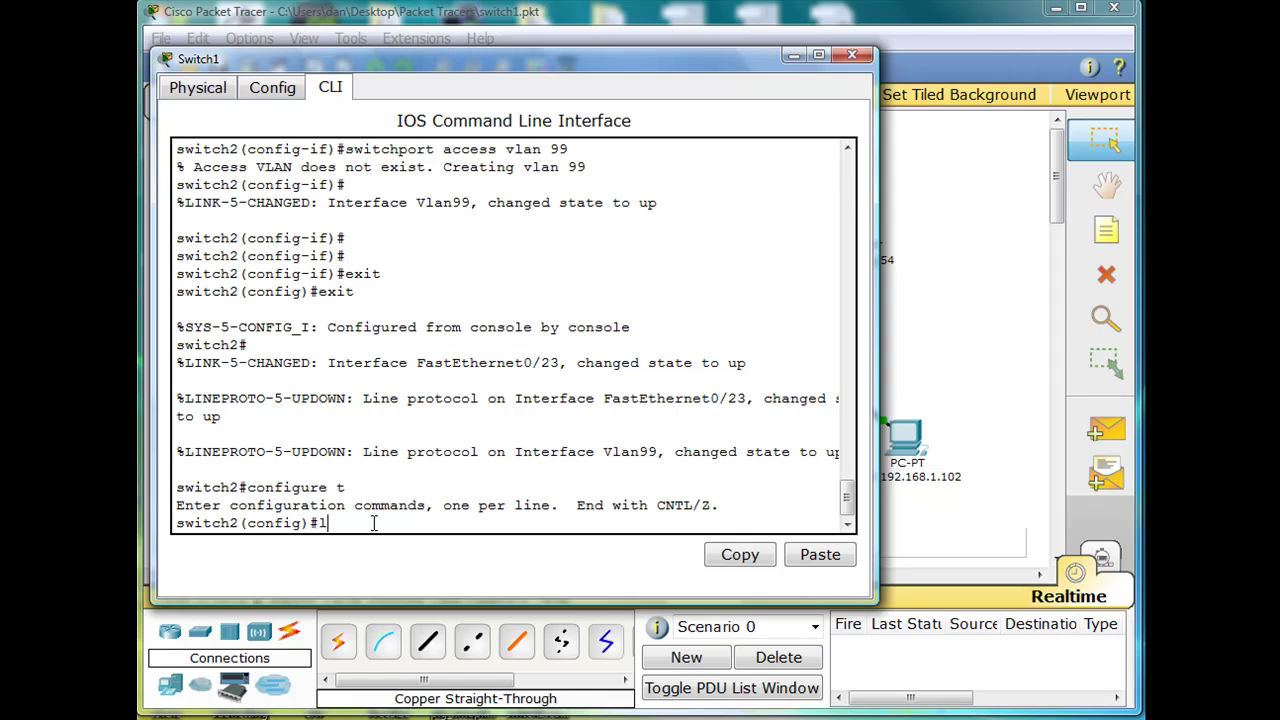
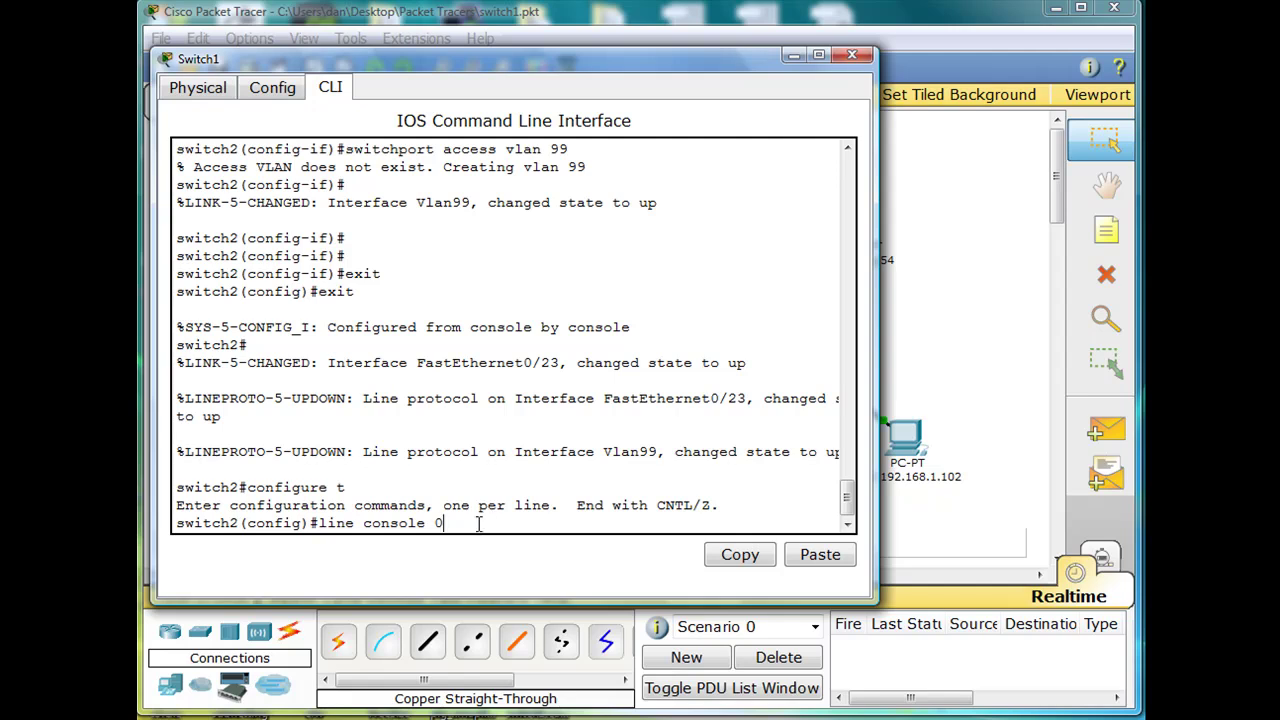
Step: Set a password on line console 0 and require login
{"action": "key", "text": "Return"}
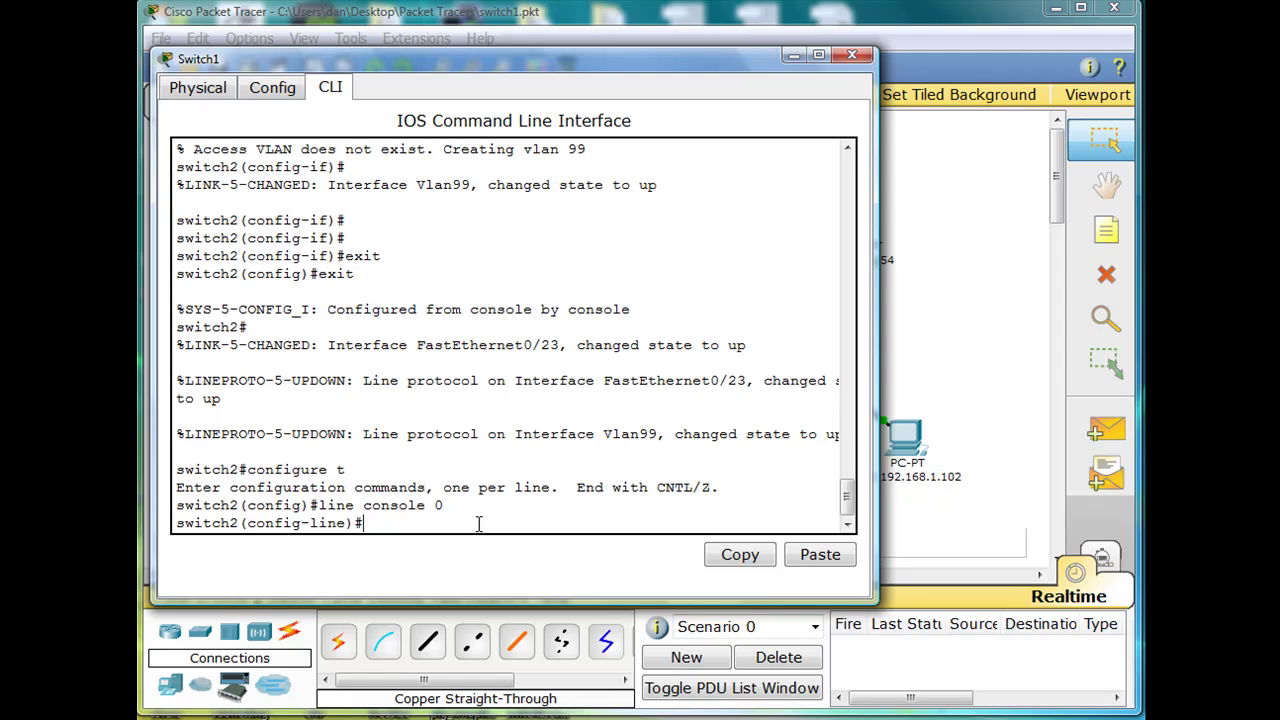
{"action": "key", "text": "Return"}
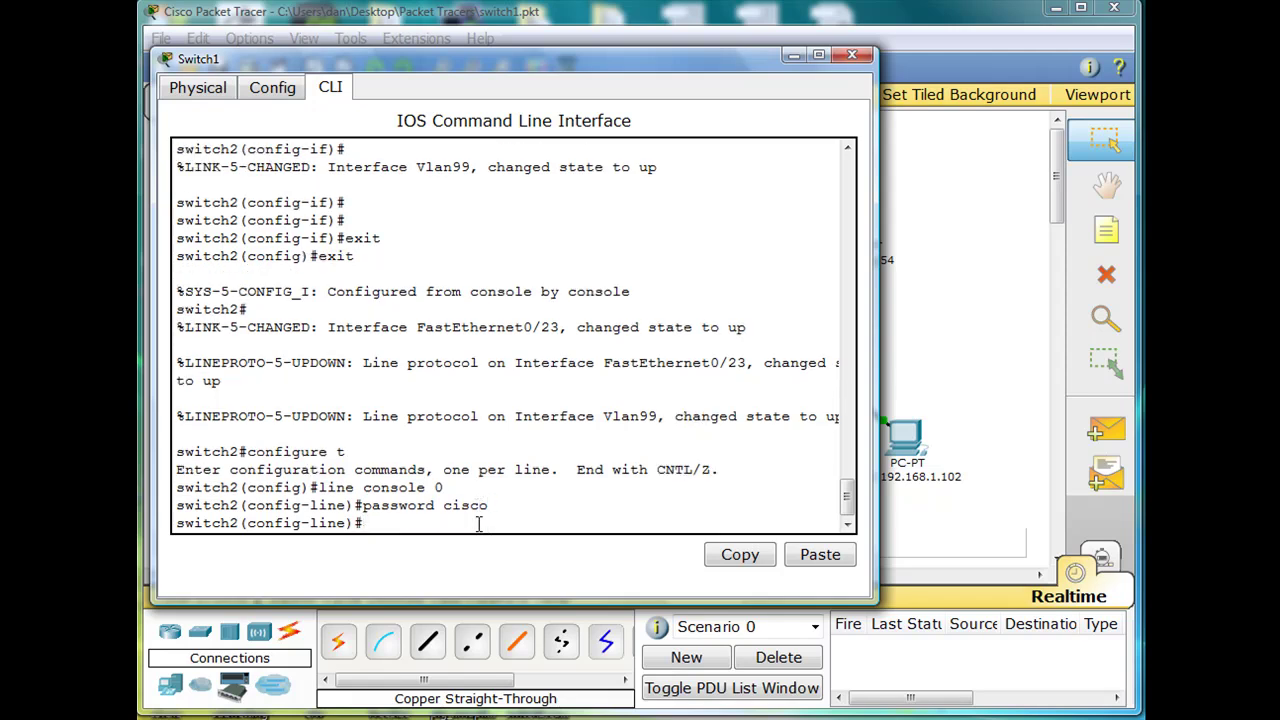
{"action": "key", "text": "Return"}
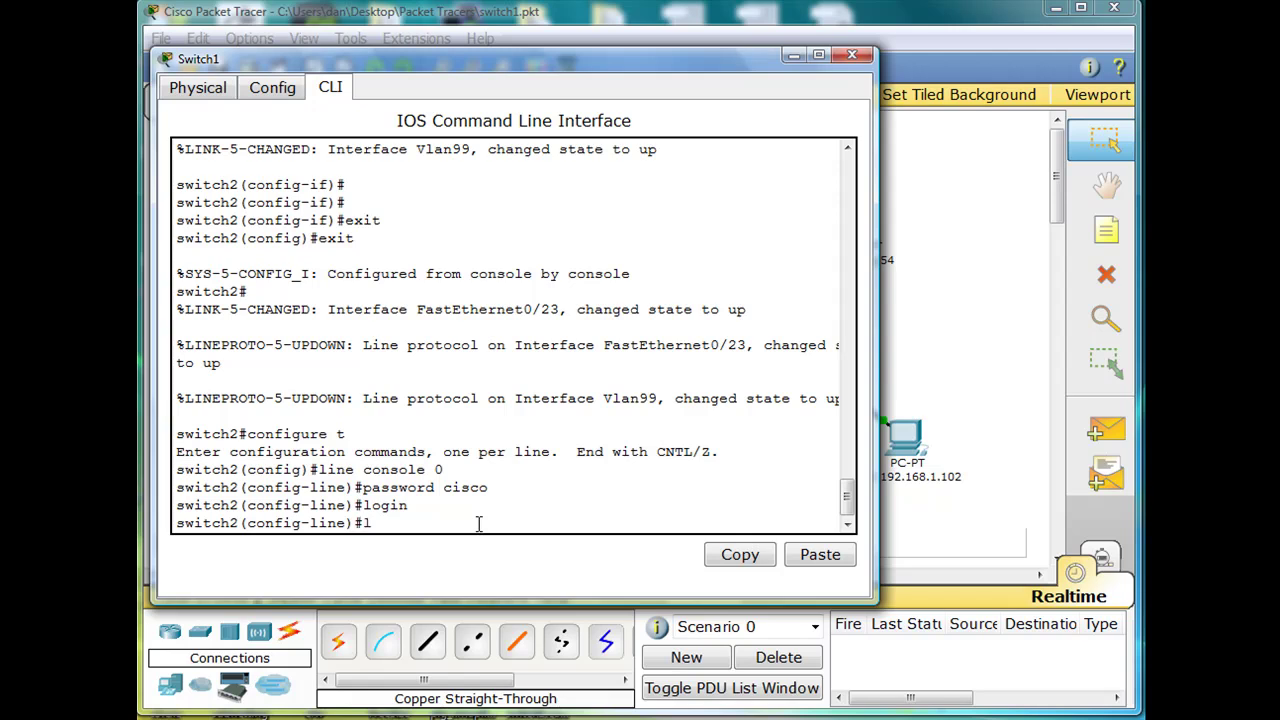
Step: Set a password on line vty 0 4 and require login there
{"action": "type", "text": "ine vt"}
{"action": "type", "text": "y"}
{"action": "type", "text": " 0 4"}
{"action": "key", "text": "Return"}
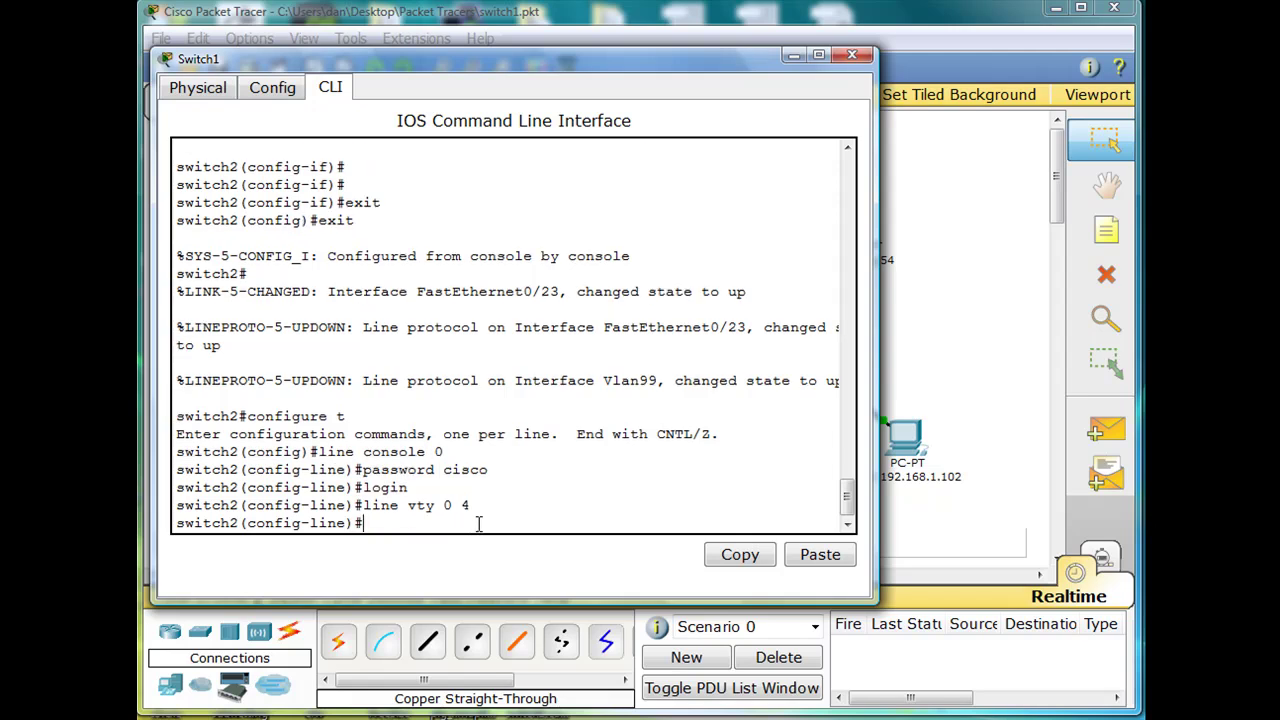
{"action": "type", "text": "paswword"}
{"action": "key", "text": "BackSpace"}
{"action": "key", "text": "BackSpace"}
{"action": "key", "text": "BackSpace"}
{"action": "key", "text": "BackSpace"}
{"action": "type", "text": "word cisco"}
{"action": "key", "text": "Return"}
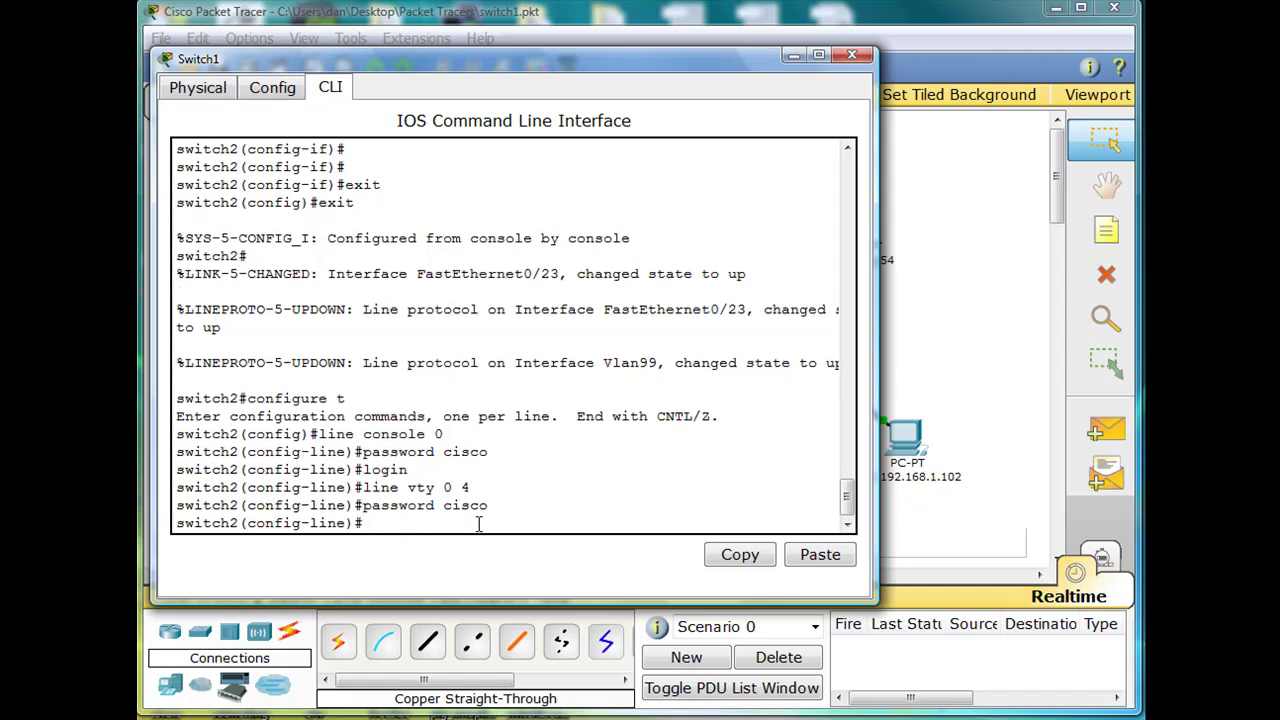
{"action": "type", "text": "login"}
{"action": "key", "text": "Return"}
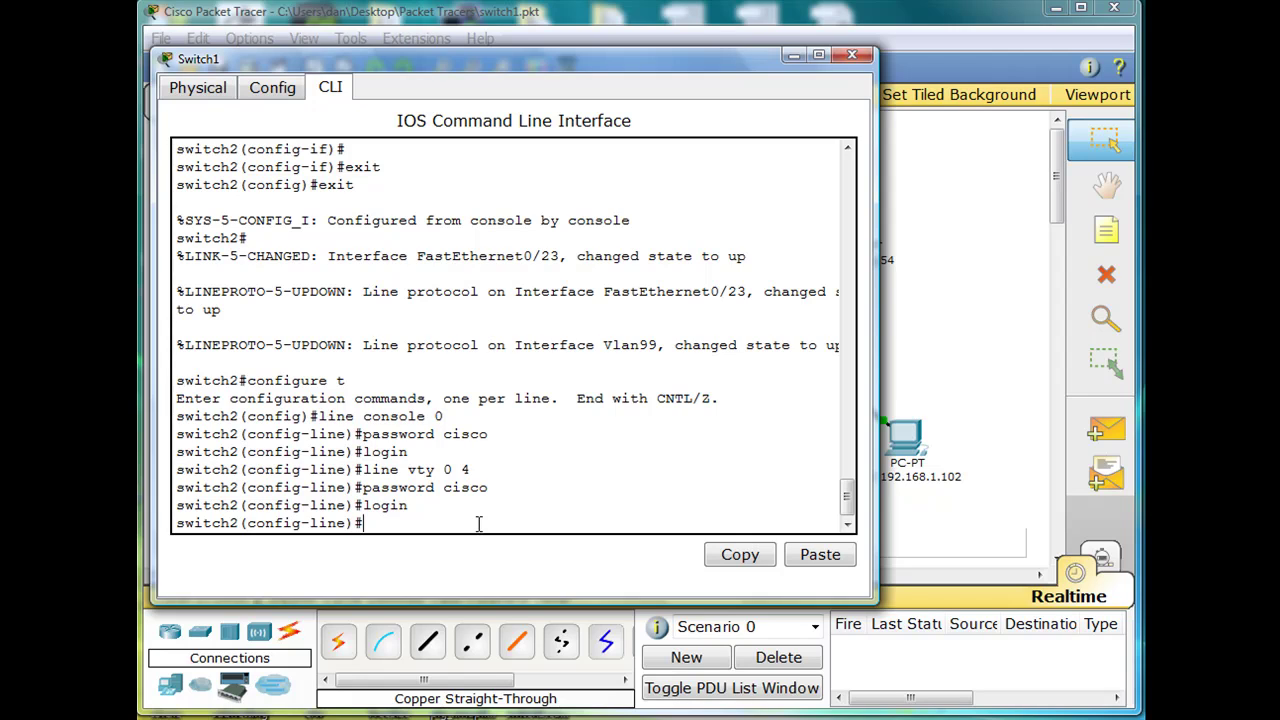
Step: Telnet from Server2 to 192.168.99.254 and log in with the line password
{"action": "left_click", "coordinate": [450, 14]}
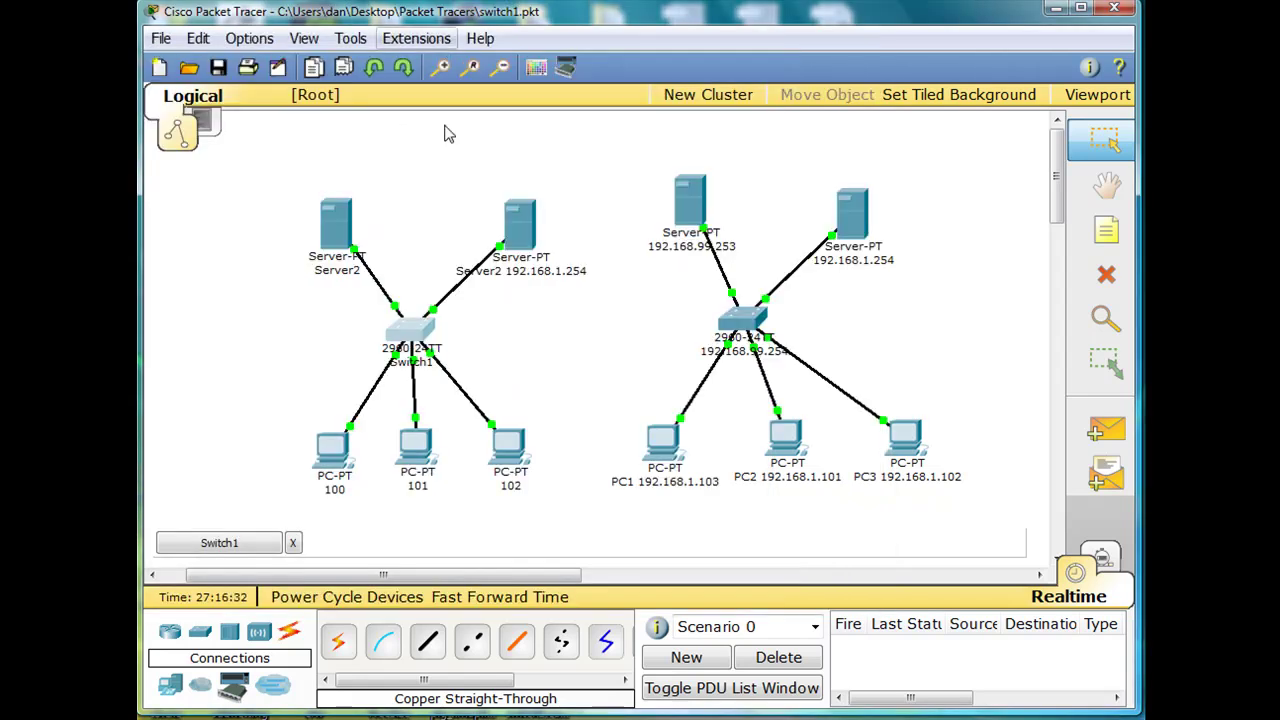
{"action": "left_click", "coordinate": [337, 225]}
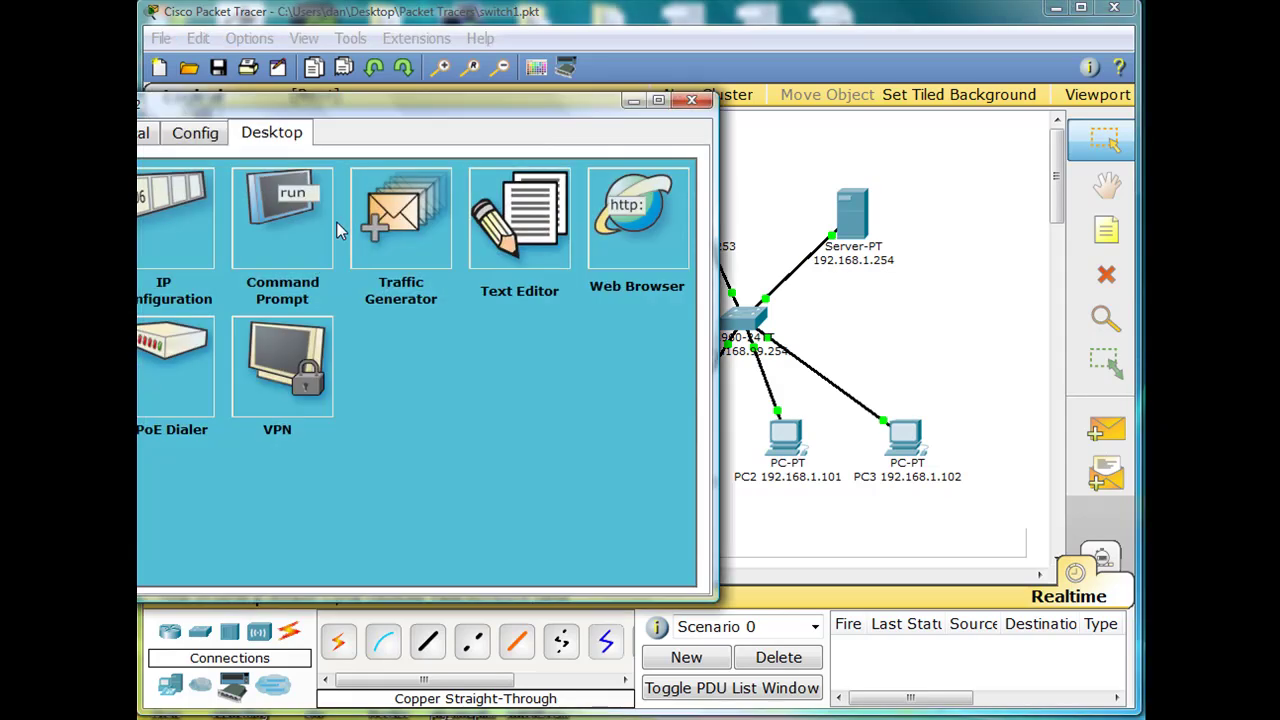
{"action": "left_click", "coordinate": [276, 228]}
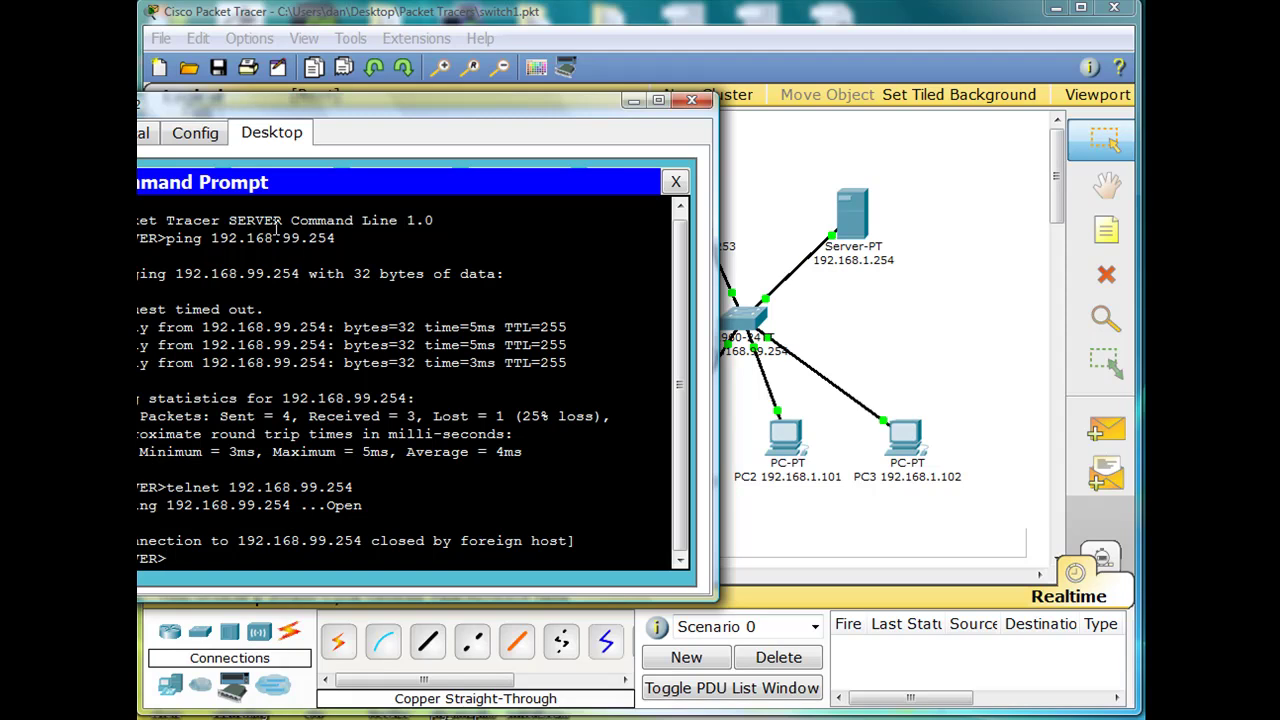
{"action": "type", "text": "telnet 192.168.99.254"}
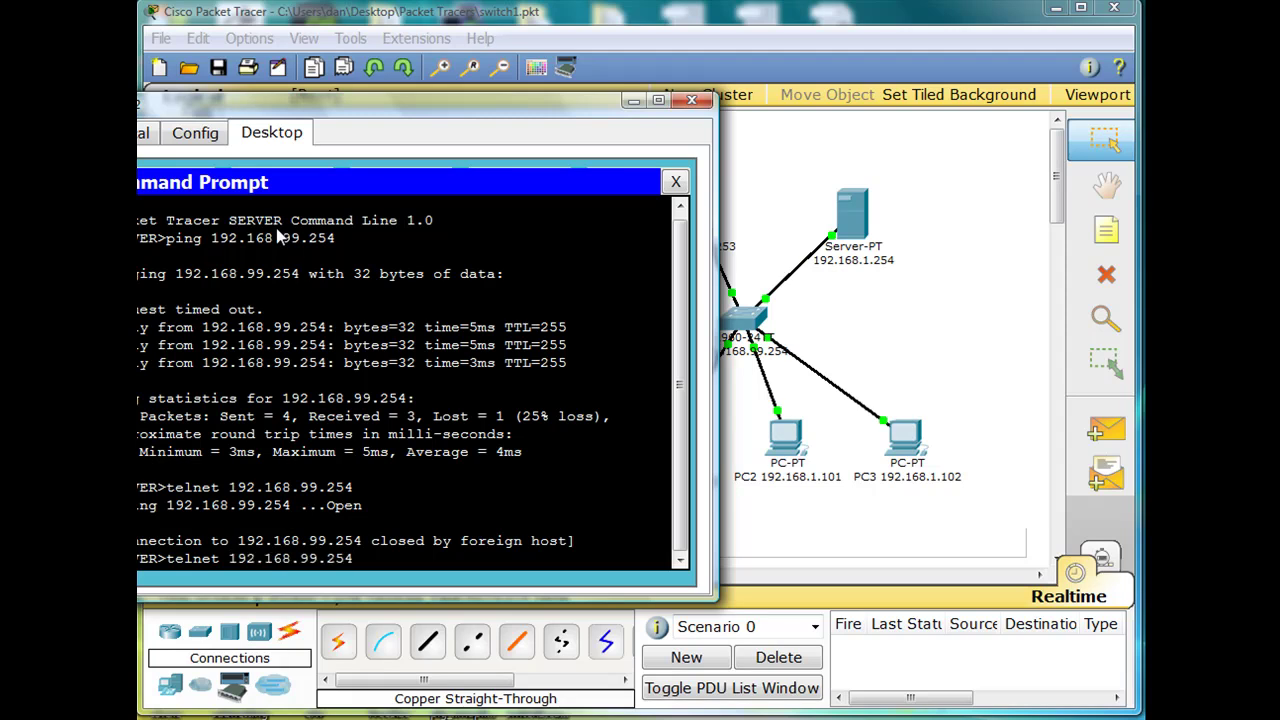
{"action": "key", "text": "Return"}
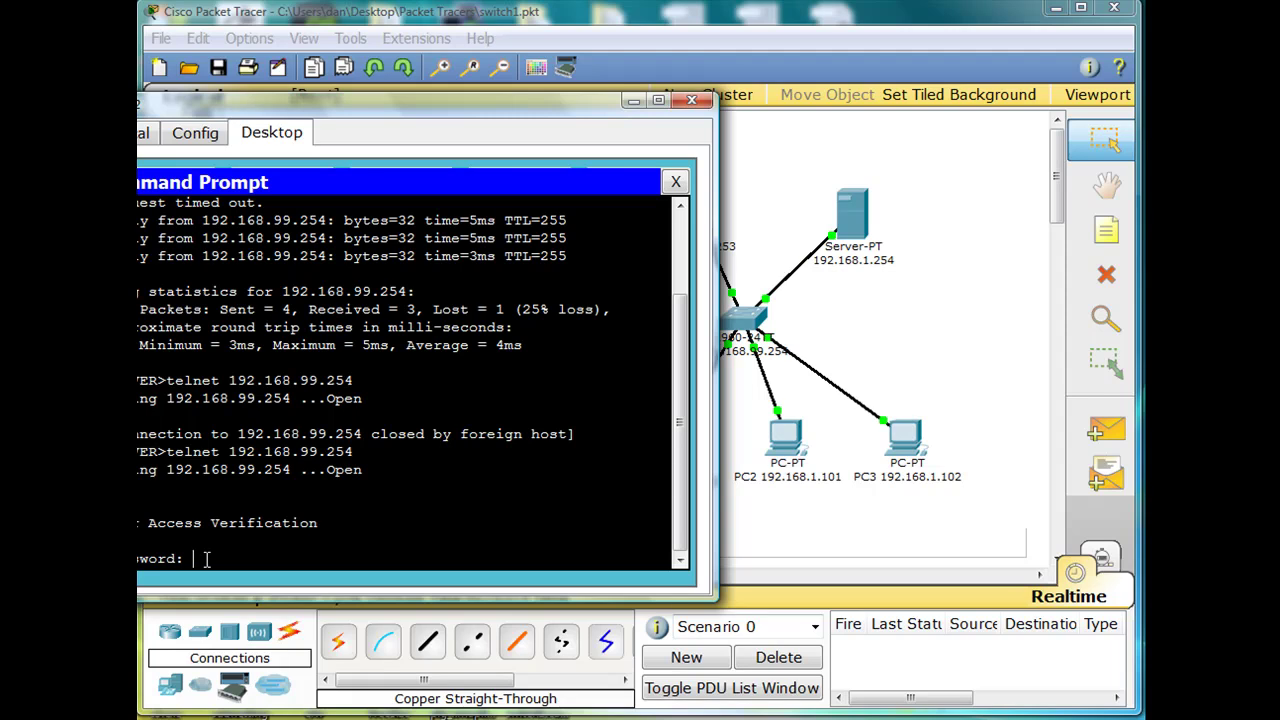
{"action": "key", "text": "Return"}
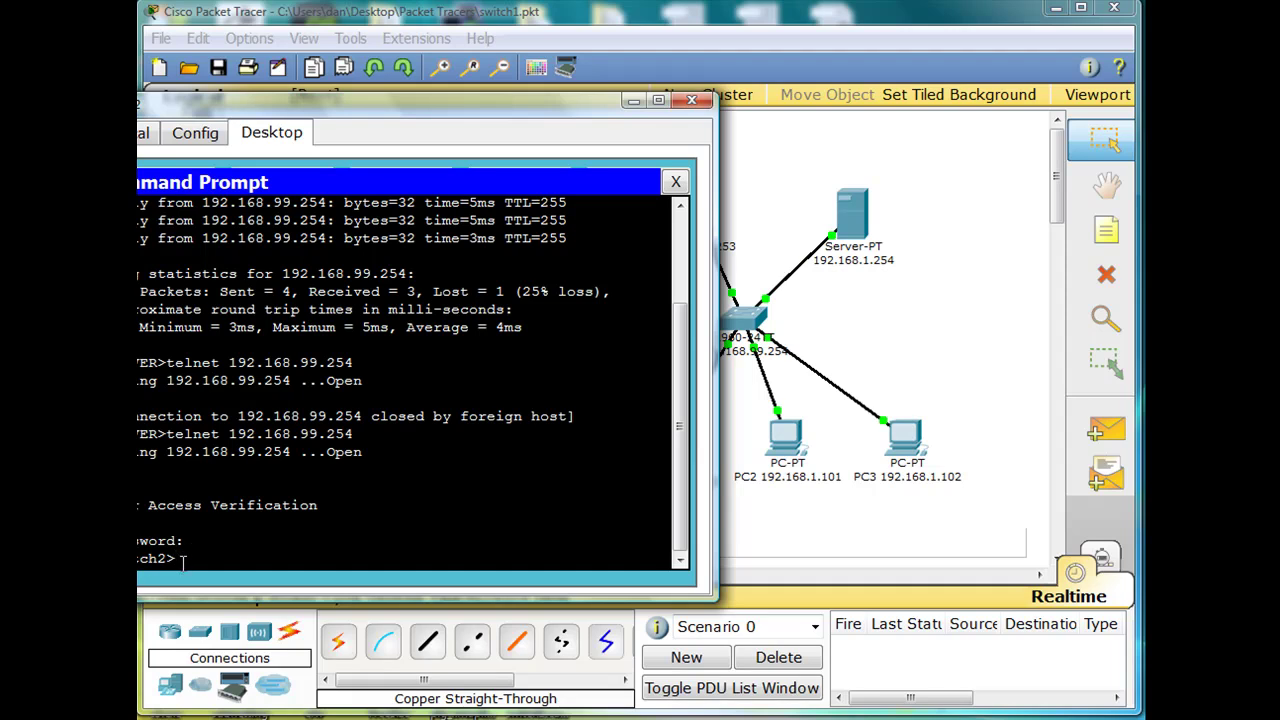
Step: Try enable twice over Telnet; the switch reports no password is set
{"action": "type", "text": "sh"}
{"action": "key", "text": "BackSpace"}
{"action": "type", "text": "nable"}
{"action": "key", "text": "Return"}
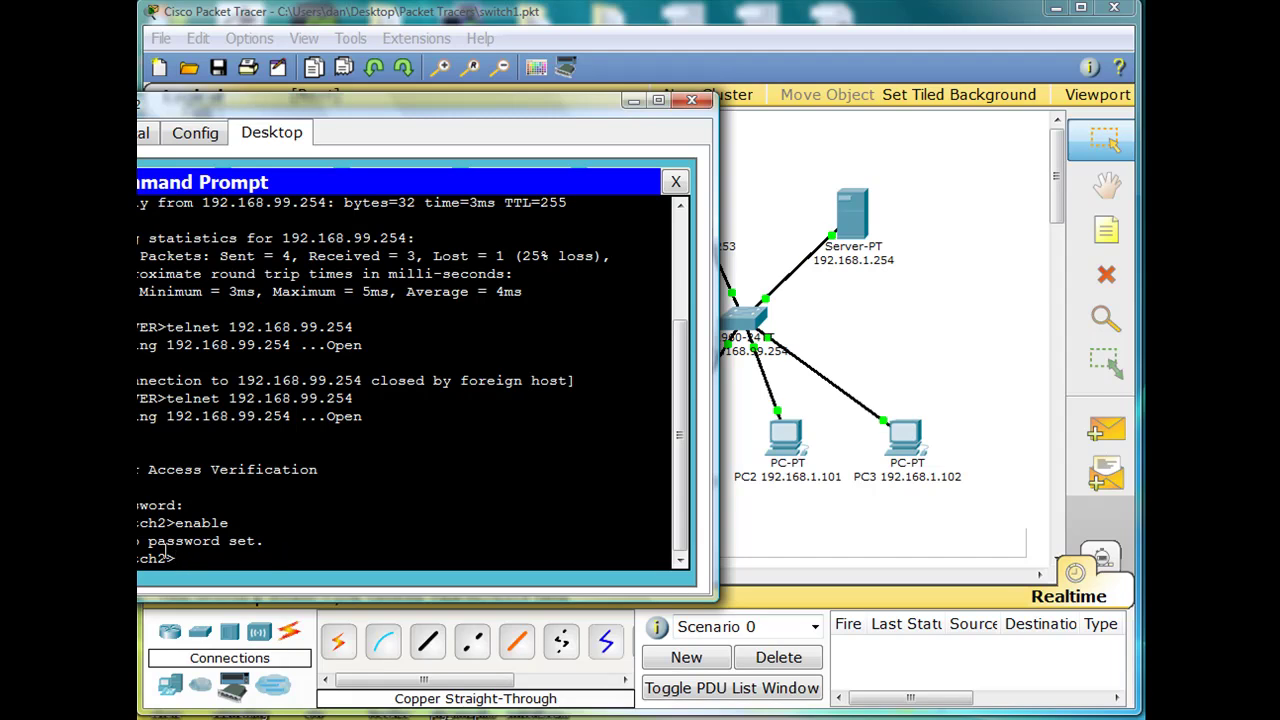
{"action": "type", "text": "enable"}
{"action": "key", "text": "Return"}
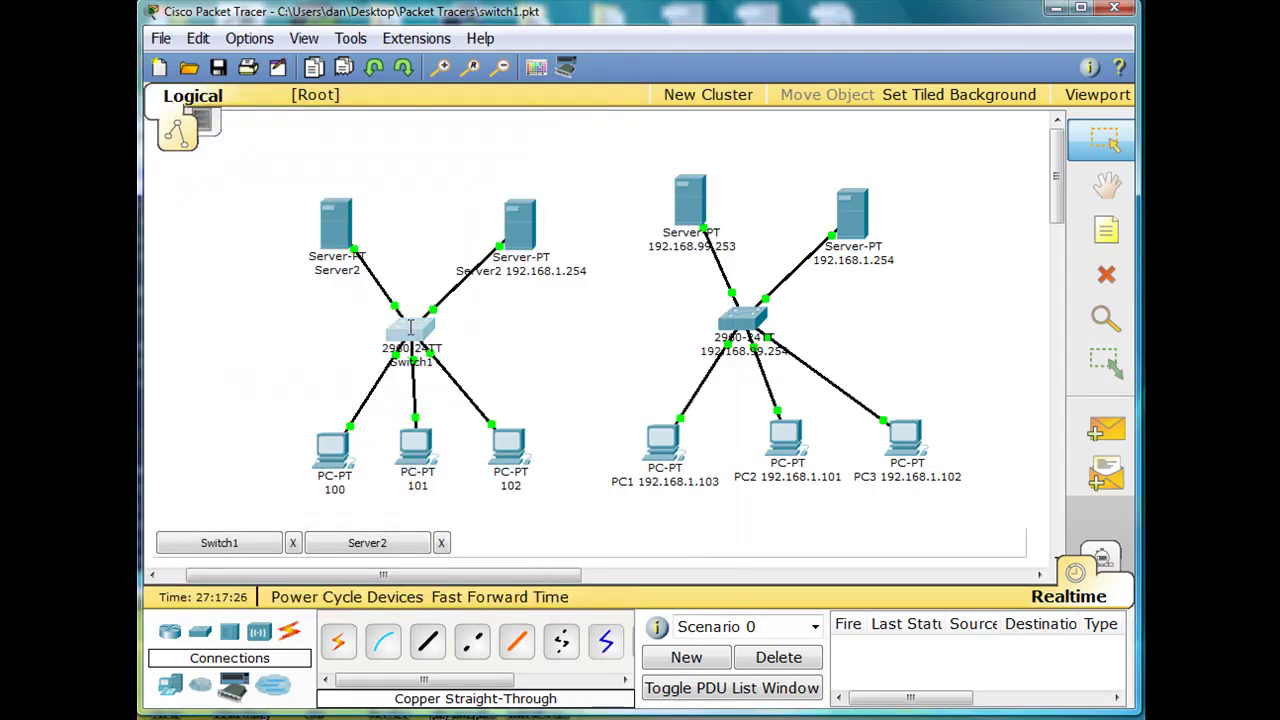
Step: In Switch1's CLI, exit to global configuration and set an enable secret password
{"action": "left_click", "coordinate": [412, 330]}
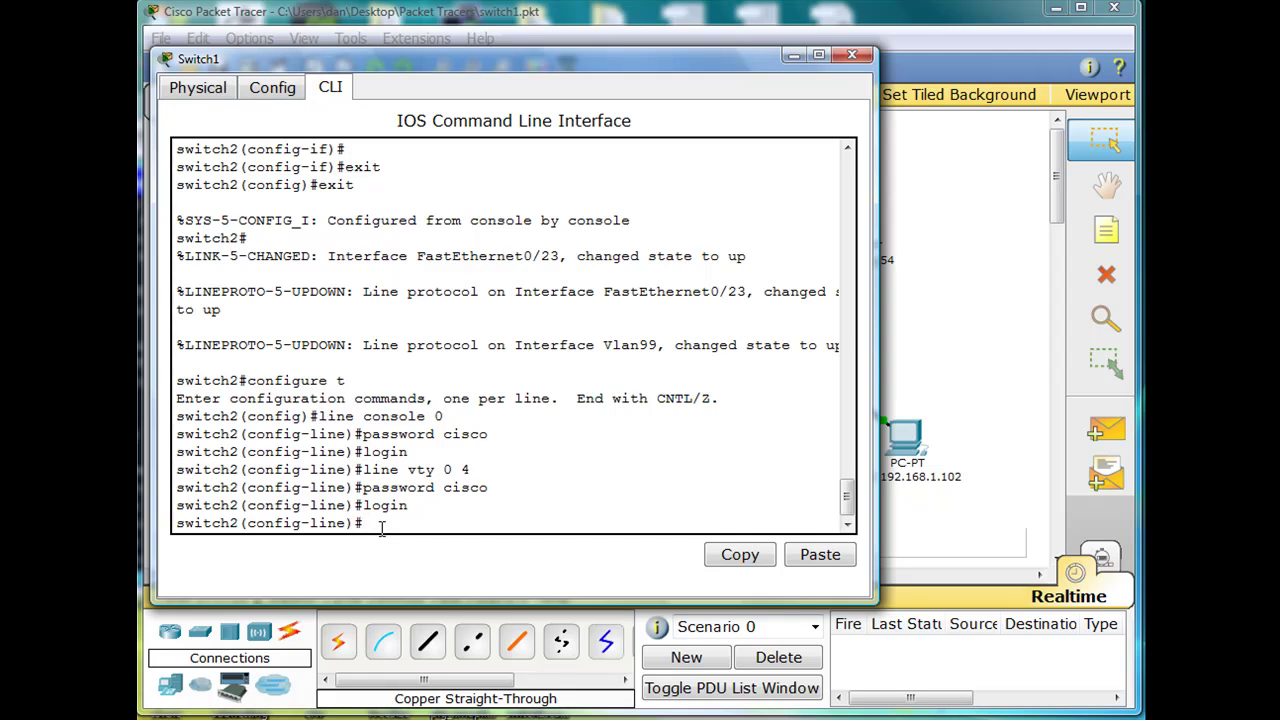
{"action": "key", "text": "Return"}
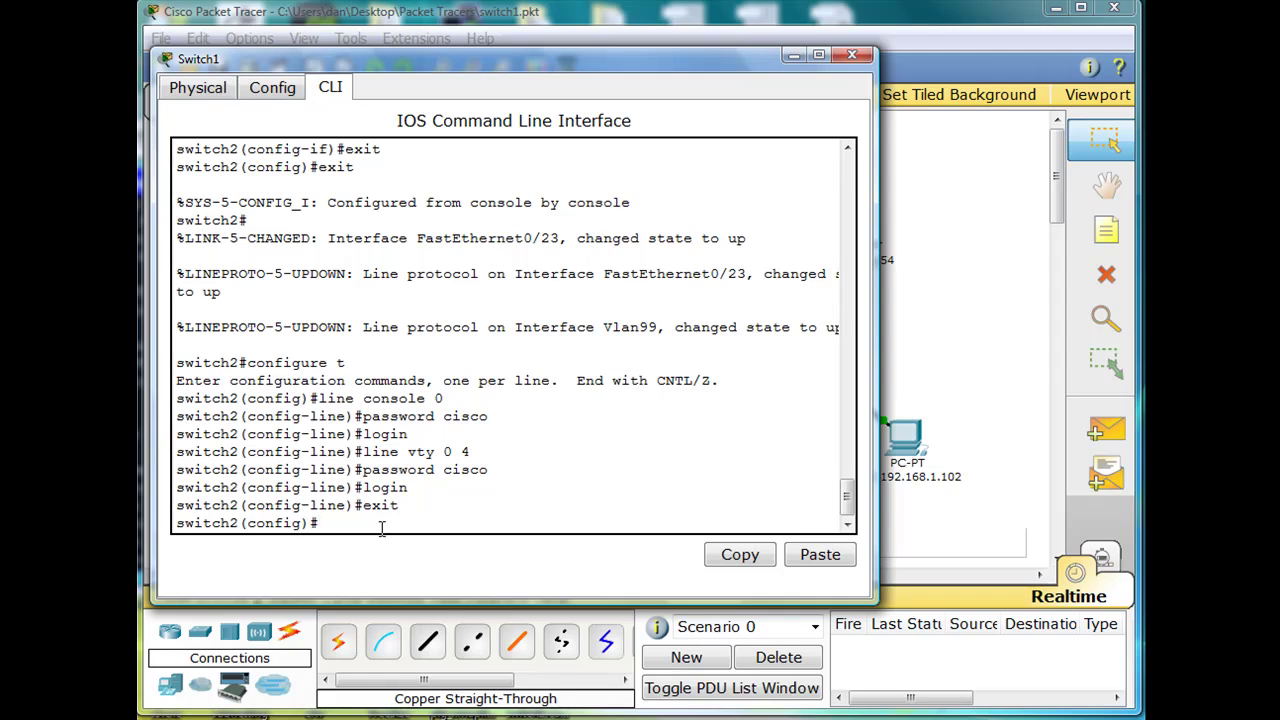
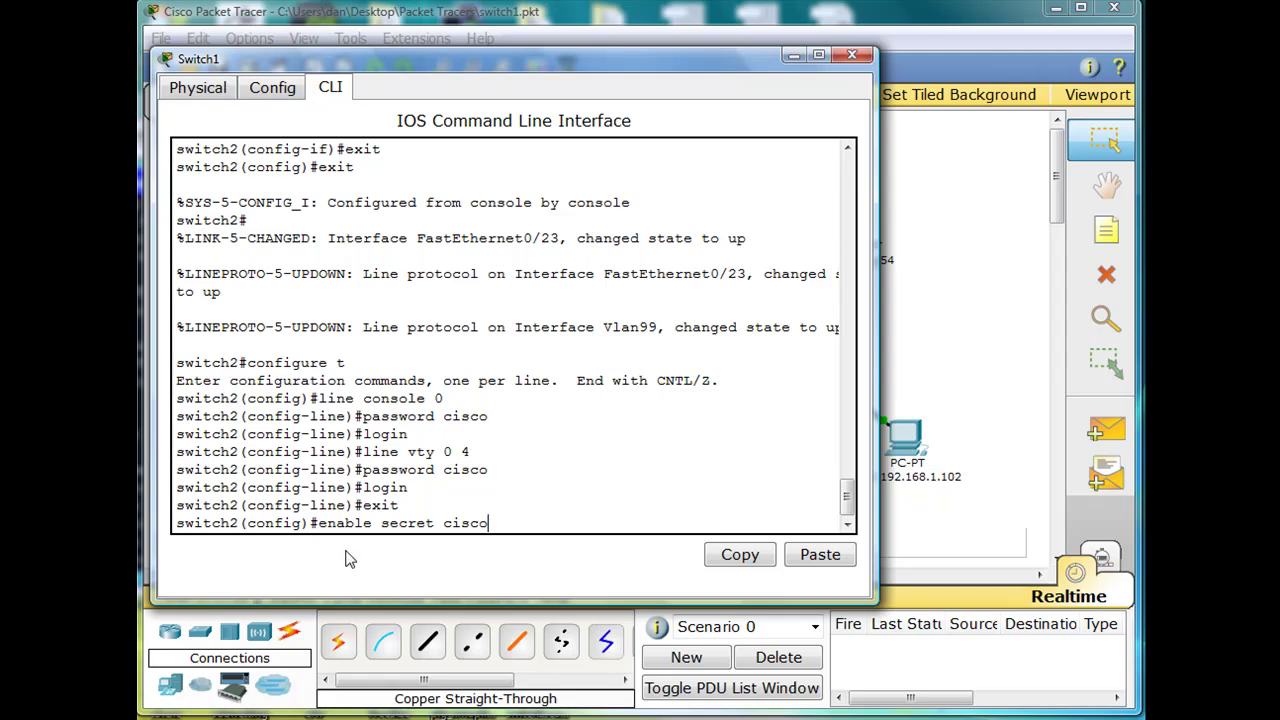
{"action": "key", "text": "Return"}
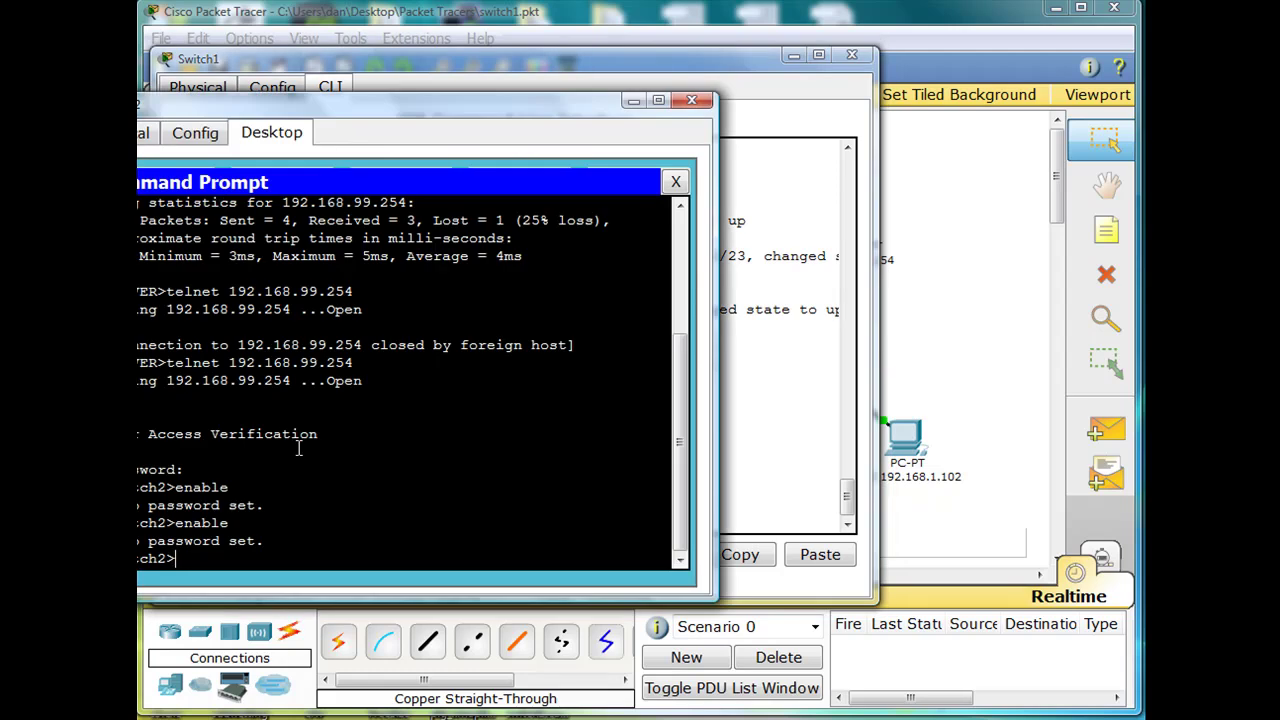
Step: Over Telnet, run enable with the enable secret, then show run on the switch
{"action": "type", "text": "enable"}
{"action": "key", "text": "Return"}
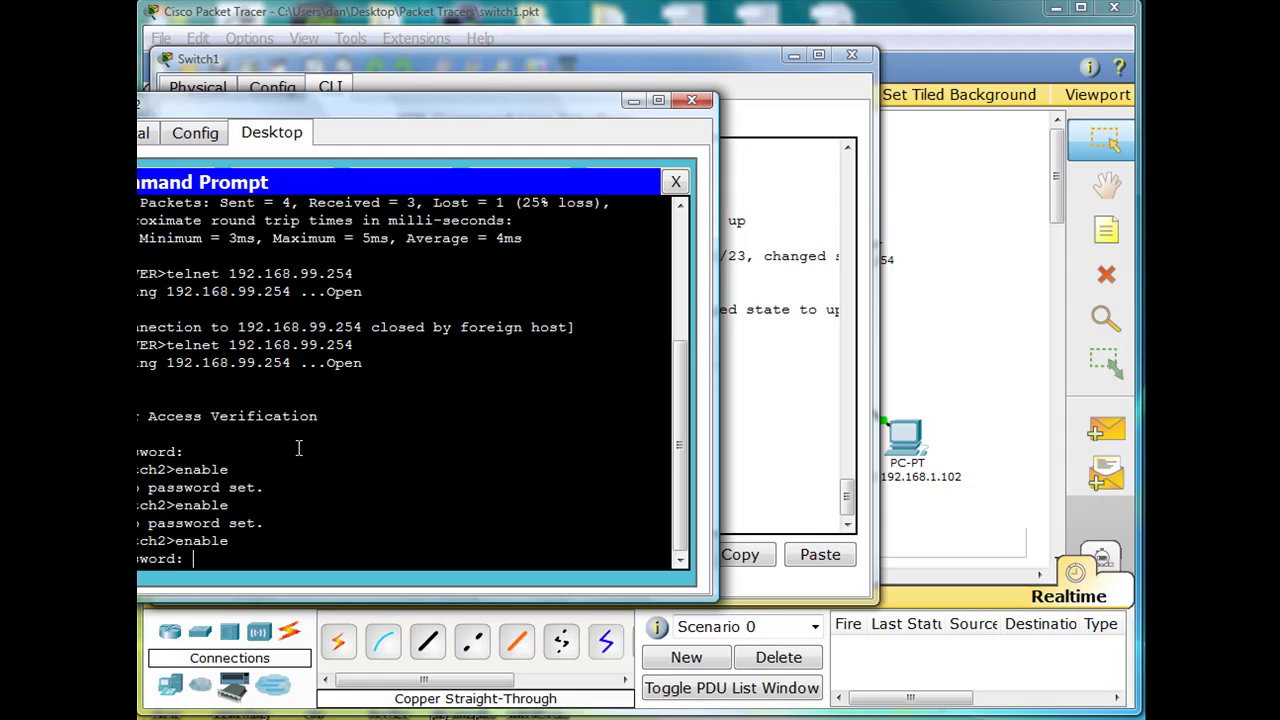
{"action": "key", "text": "Return"}
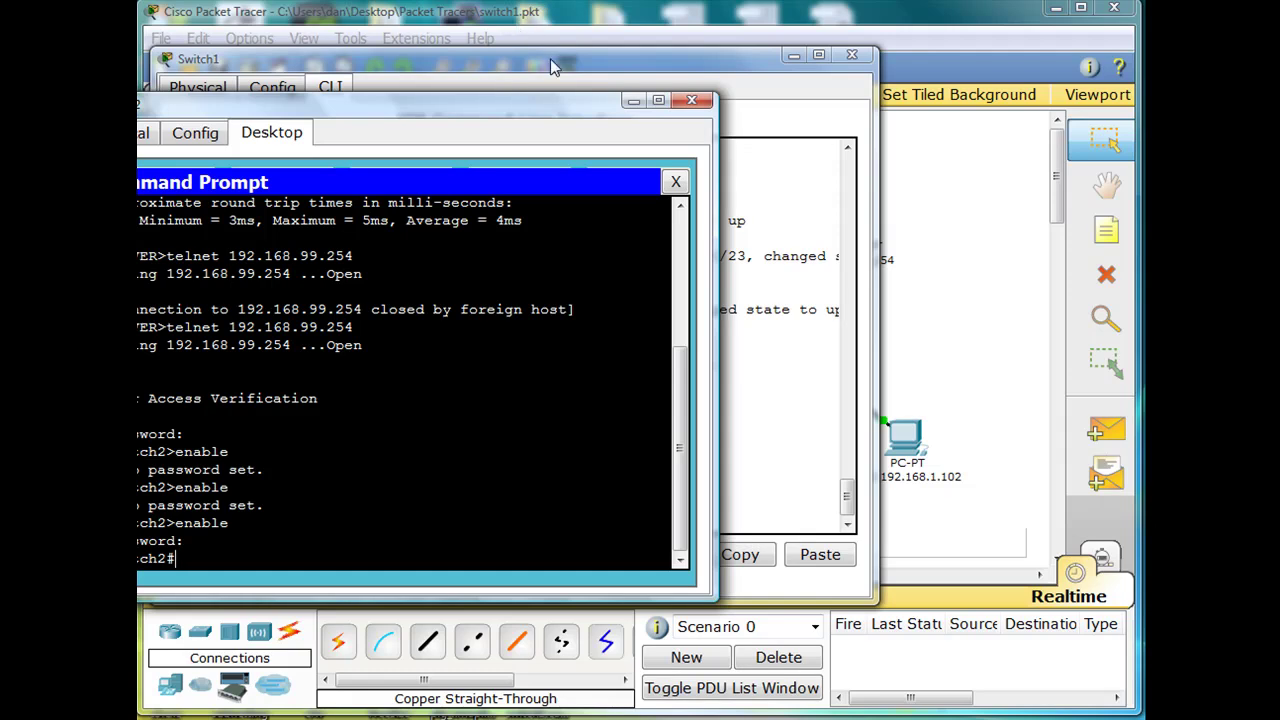
{"action": "type", "text": "show "}
{"action": "type", "text": "run"}
{"action": "key", "text": "Return"}
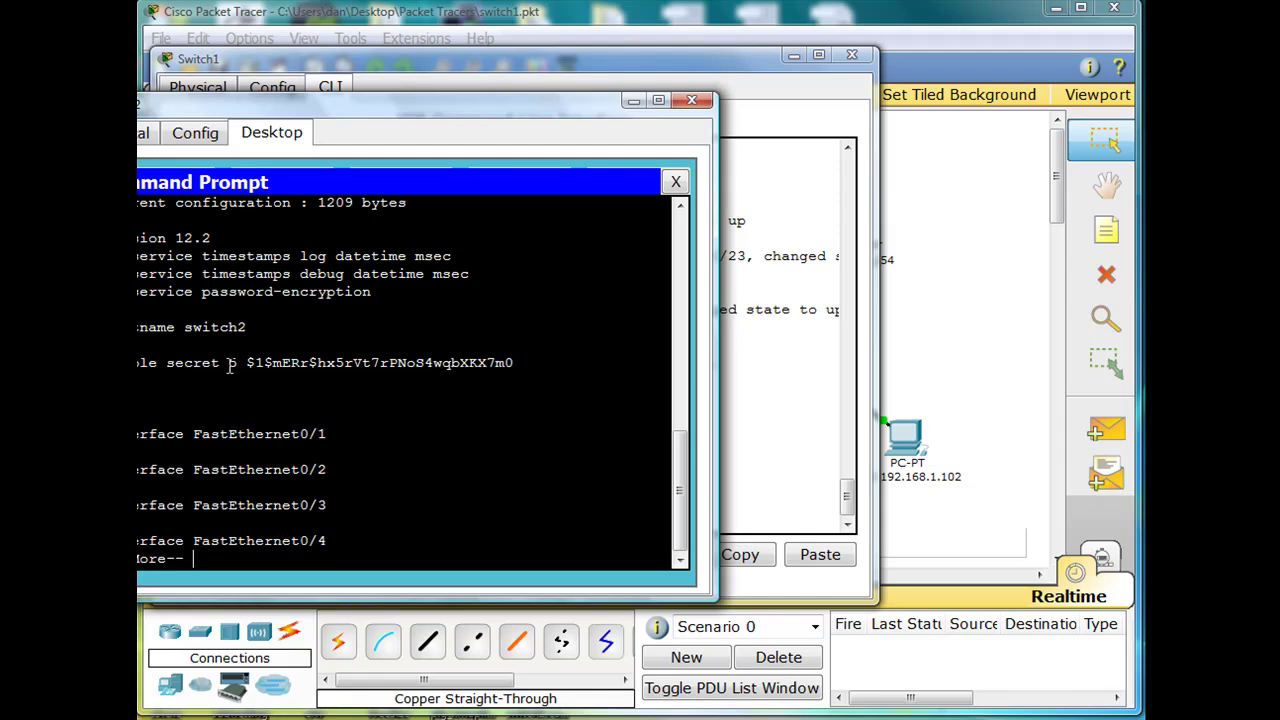
Step: Highlight the encrypted enable secret hash, then page through the rest of the running config
{"action": "left_click_drag", "start_coordinate": [247, 363], "coordinate": [506, 371]}
{"action": "left_click", "coordinate": [436, 467]}
{"action": "key", "text": "space"}
{"action": "key", "text": "space"}
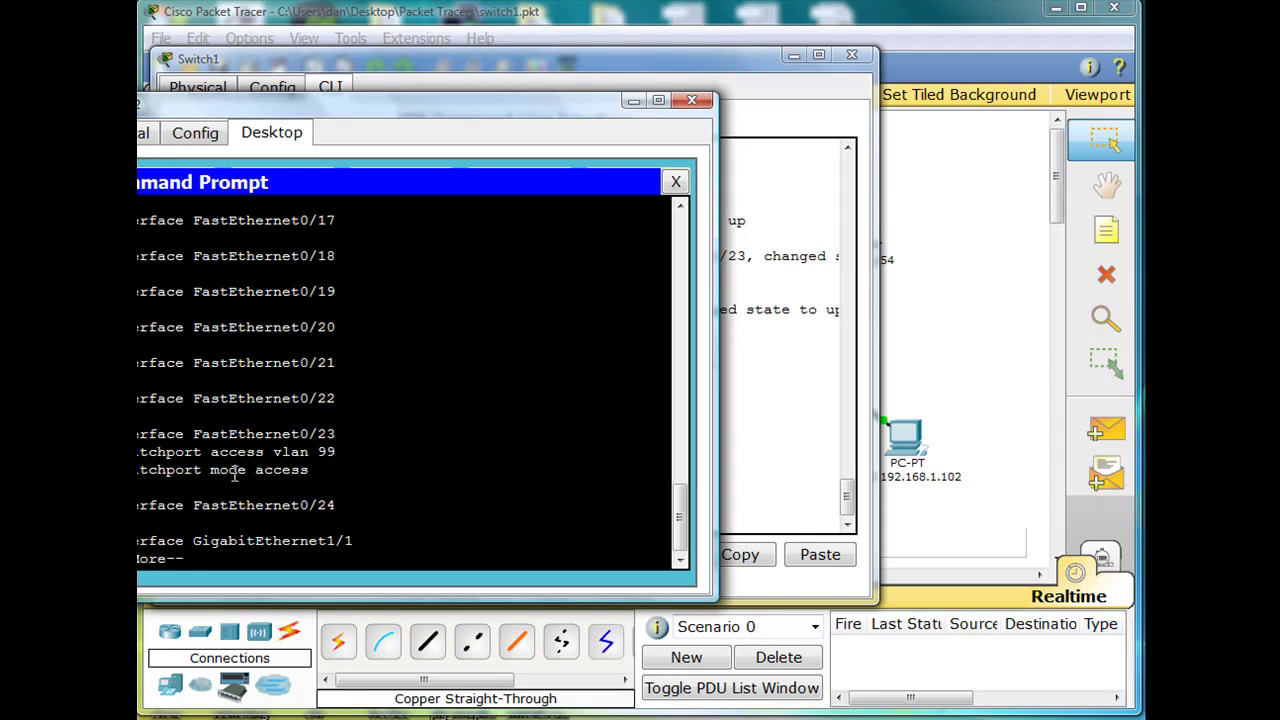
{"action": "key", "text": "space"}
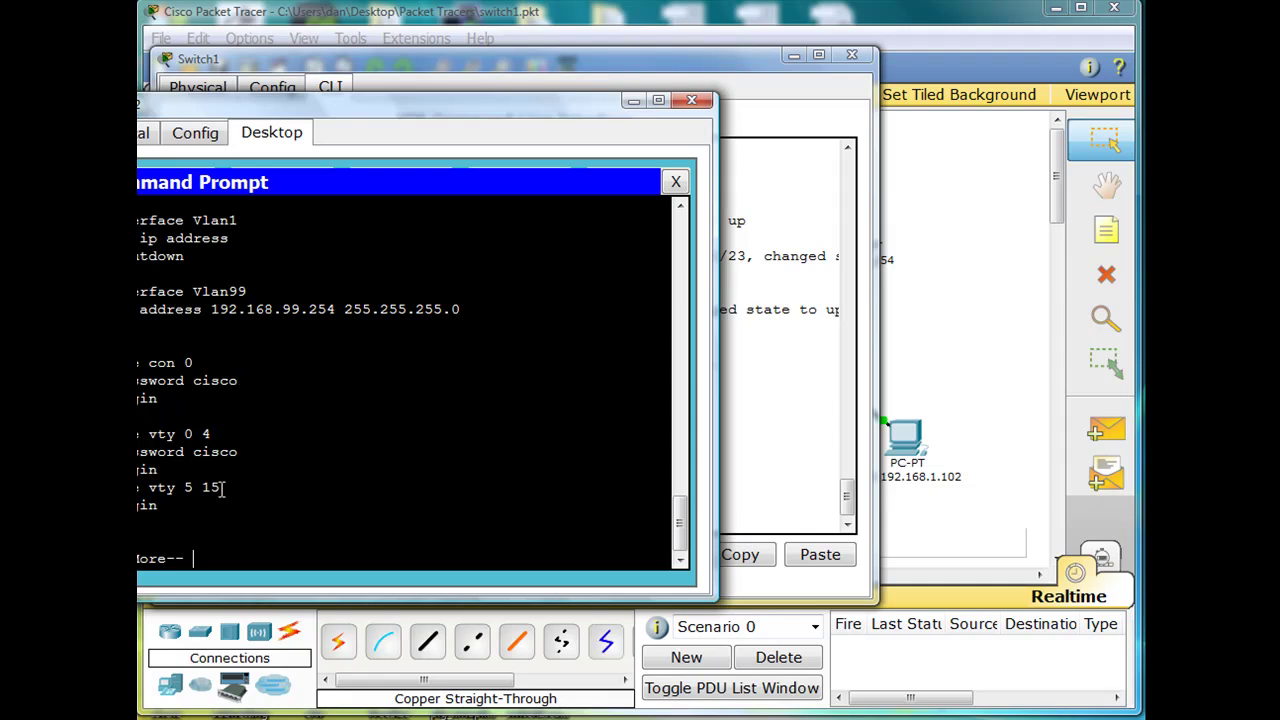
{"action": "key", "text": "space"}
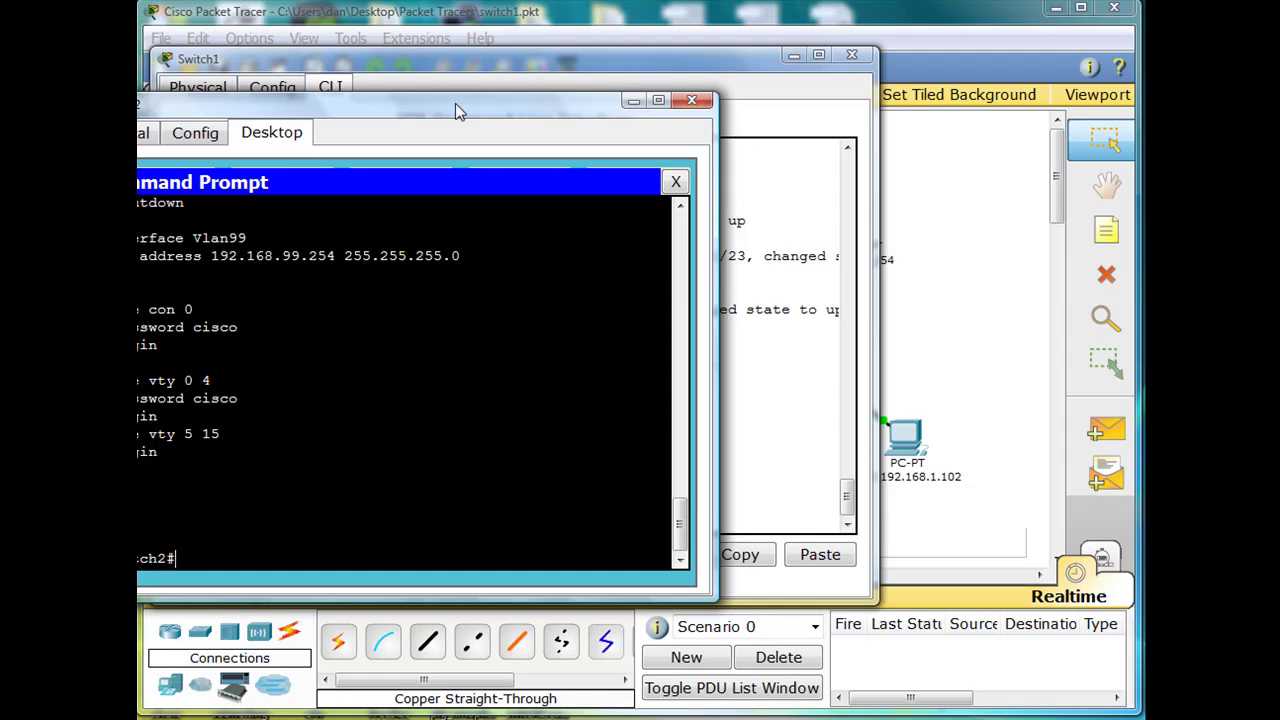
Step: Bring the Server2 window fully into view and exit the Telnet session
{"action": "left_click_drag", "start_coordinate": [455, 103], "coordinate": [517, 105]}
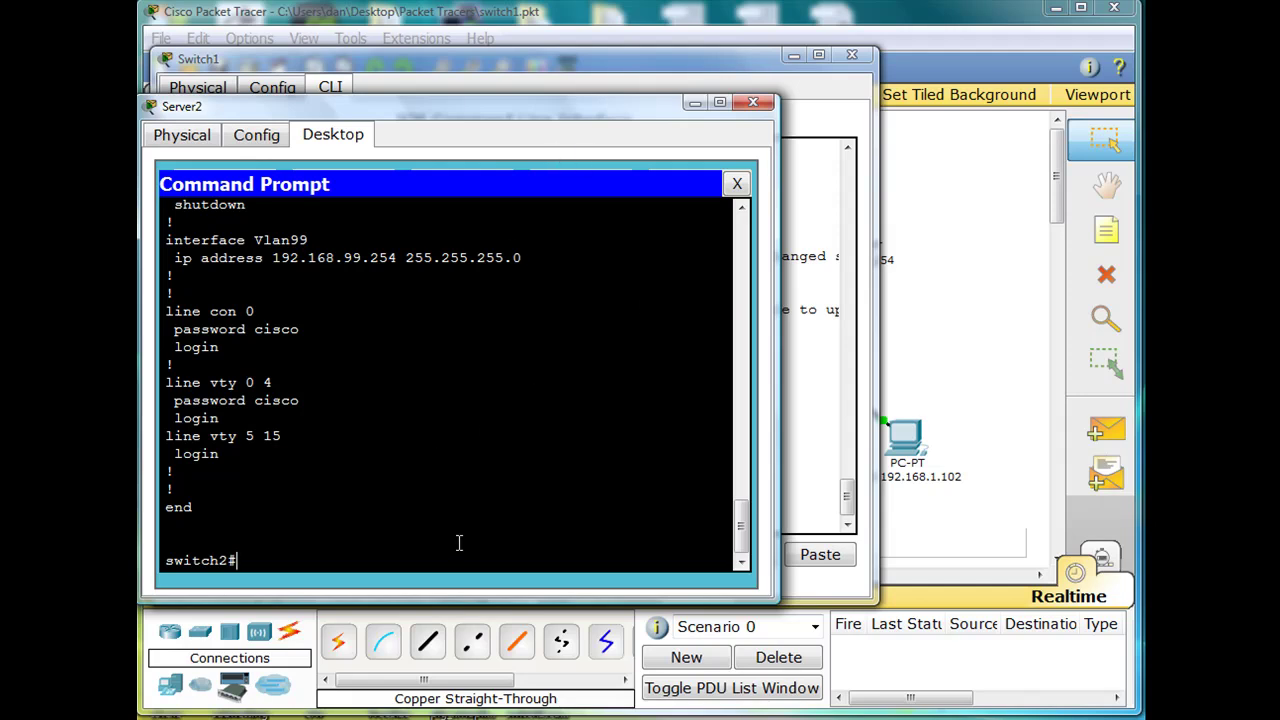
{"action": "type", "text": "exit"}
{"action": "key", "text": "Return"}
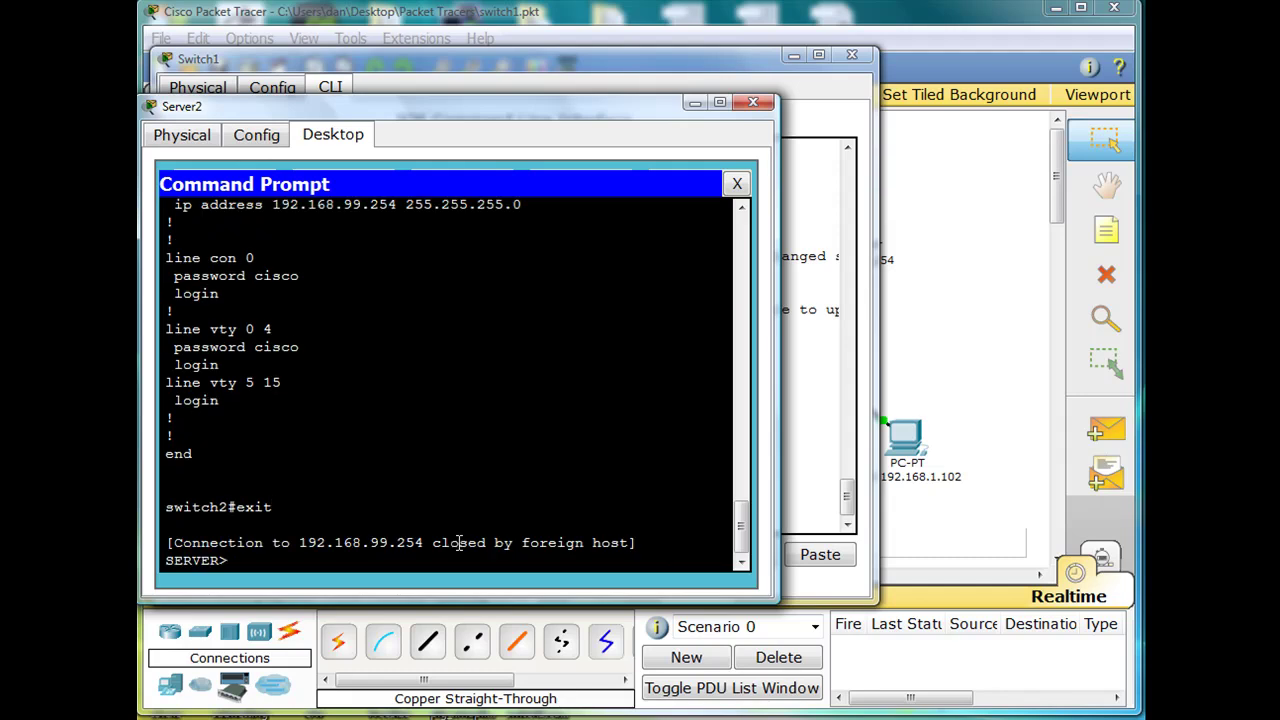